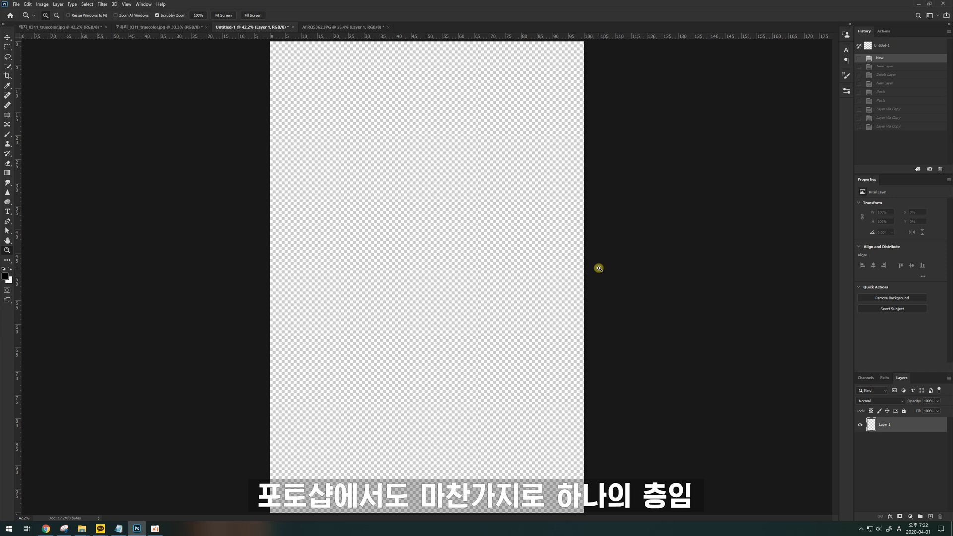
Step: Add a new empty layer above Layer 1 in the blank document
left_click(598, 268)
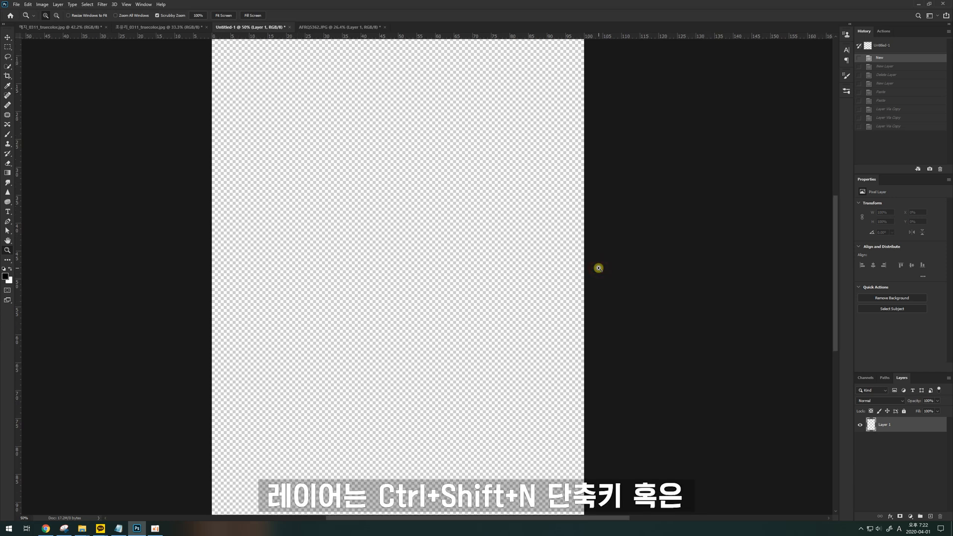
key("ctrl+0")
key("ctrl+shift+n")
key("Escape")
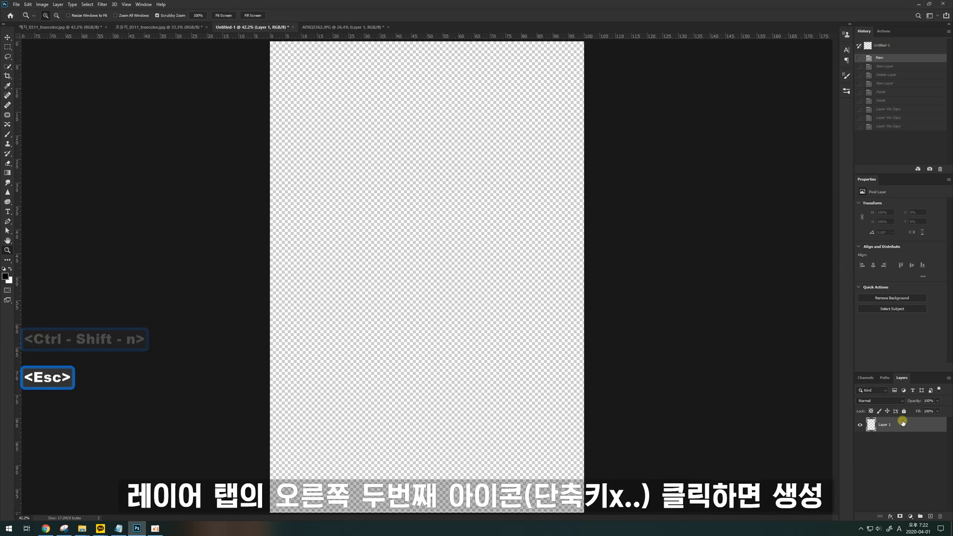
left_click(929, 516)
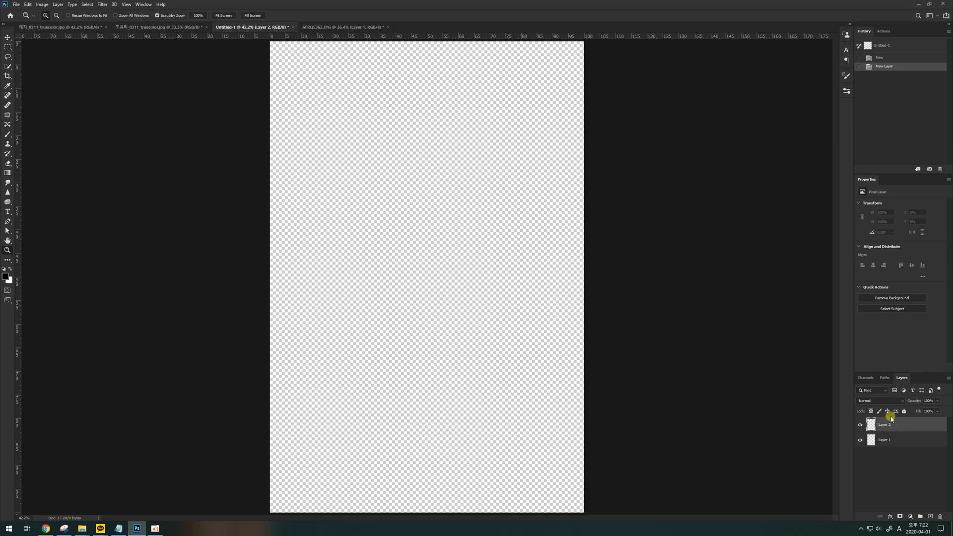
Step: Copy the entire photo from the first open document and paste it into Layer 1 of Untitled-1
left_click(887, 440)
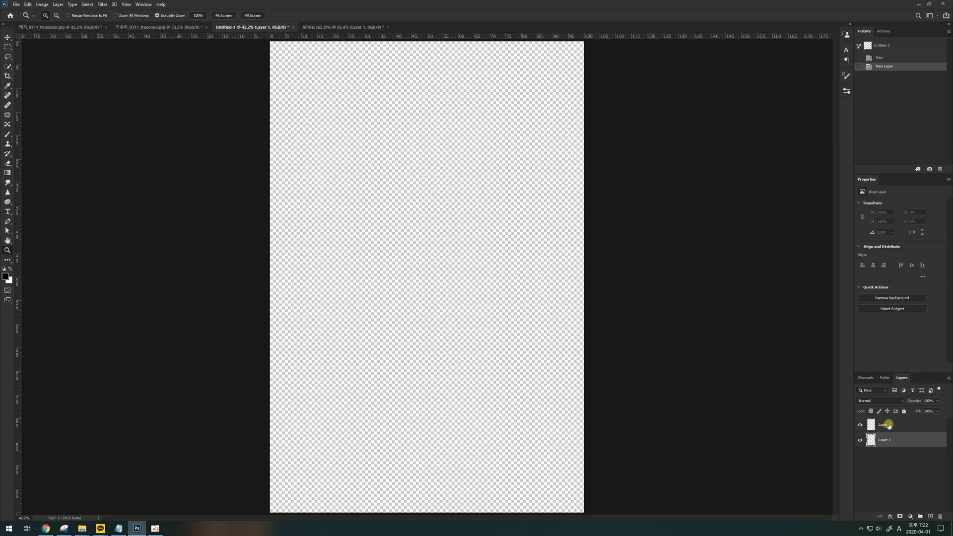
left_click(78, 26)
key("ctrl+a")
key("ctrl+c")
left_click(253, 27)
key("ctrl+v")
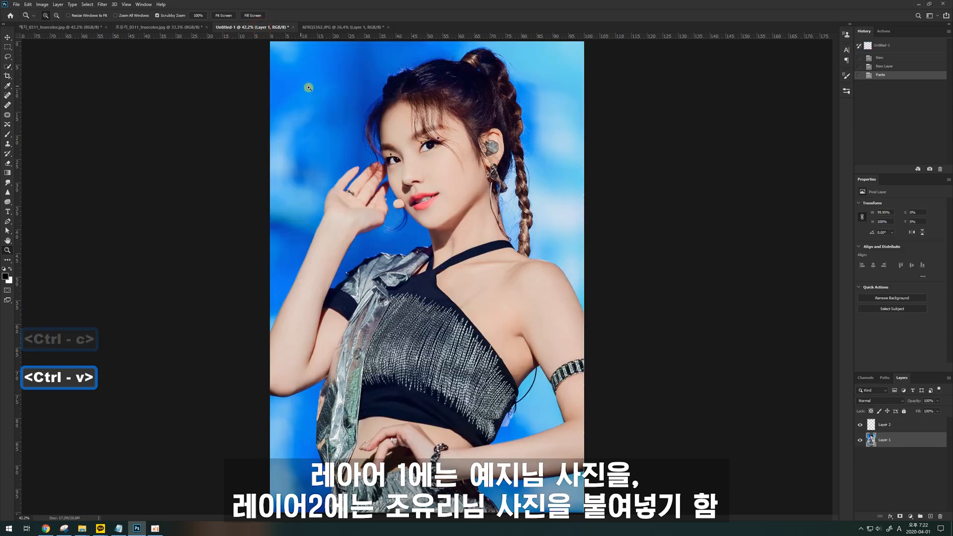
Step: Copy the entire photo from the second open document and paste it into Layer 2 of Untitled-1
left_click(119, 27)
key("ctrl+a")
key("ctrl+c")
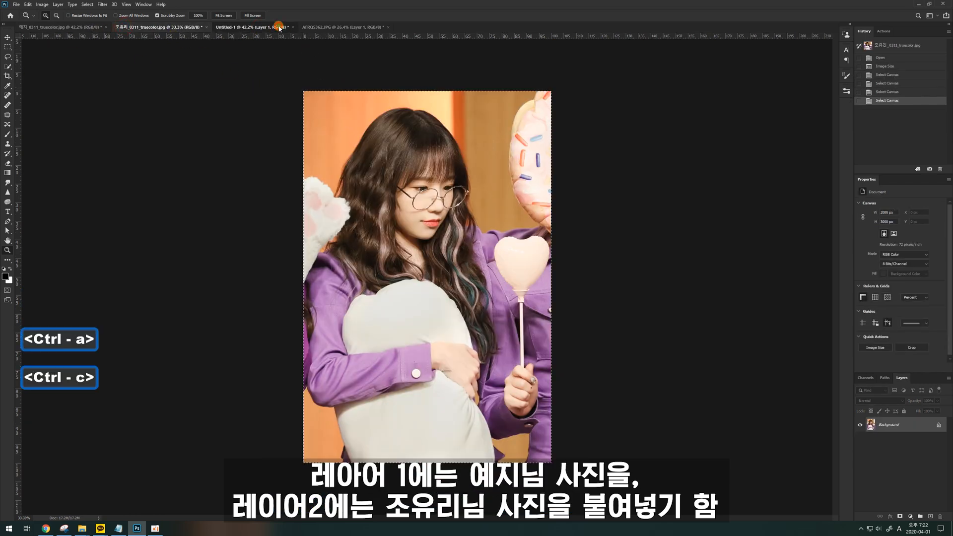
left_click(279, 27)
left_click(888, 425)
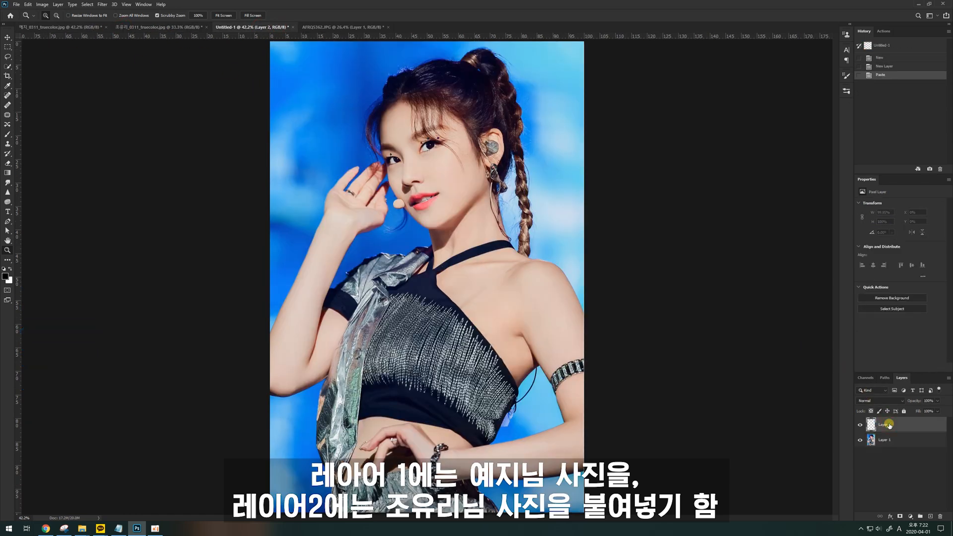
key("ctrl+v")
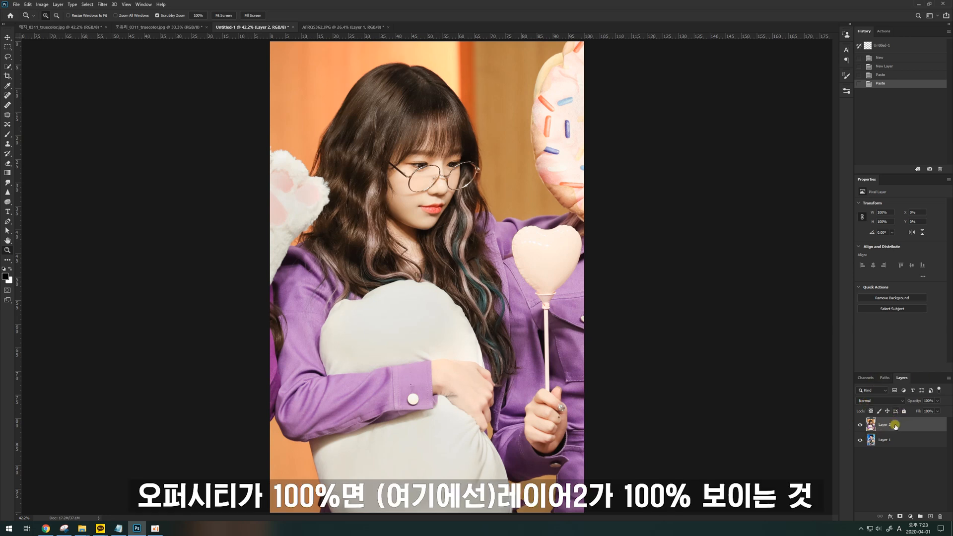
Step: Set the opacity of Layer 2 to 50%
left_click(926, 400)
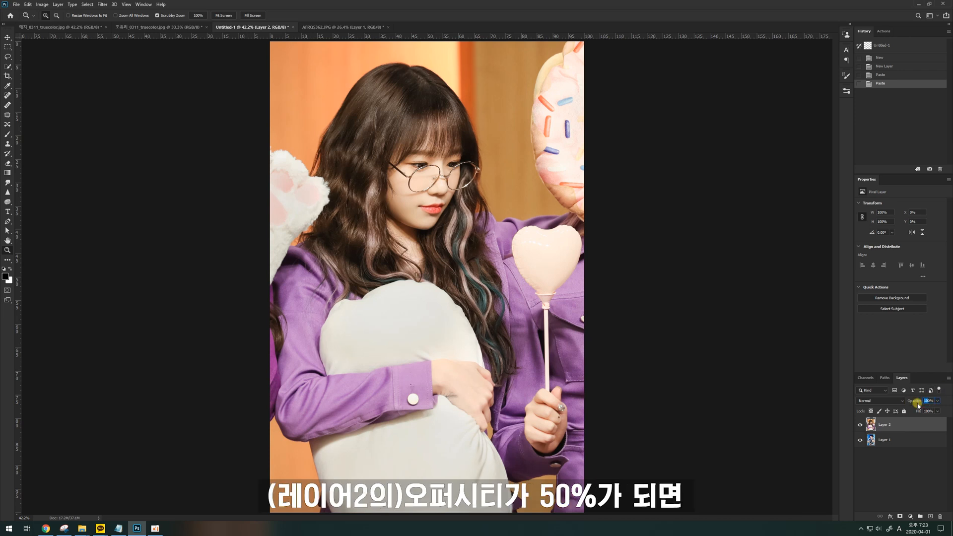
type("50")
key("Return")
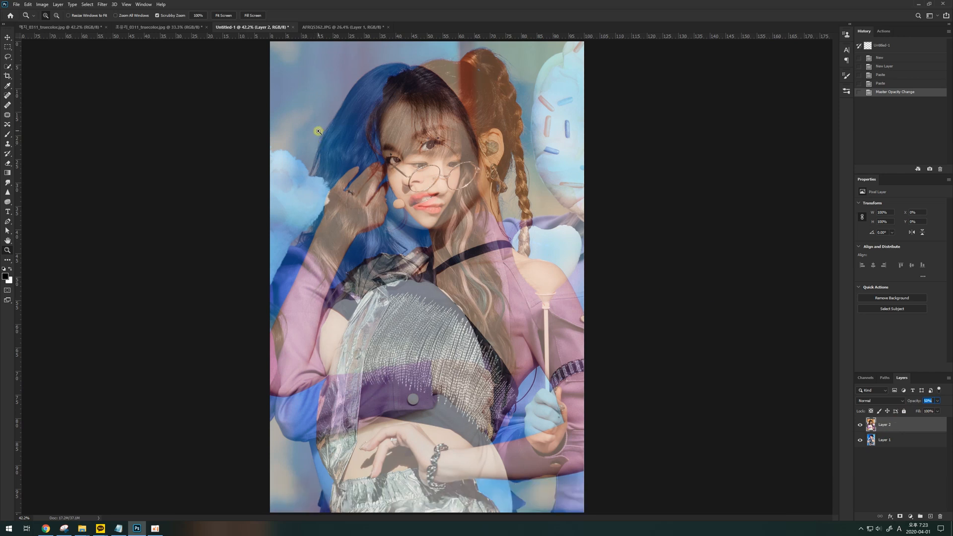
Step: In the AFRQ5362.JPG document, delete the existing Layer 1 and add a new empty layer above the Background
left_click(319, 29)
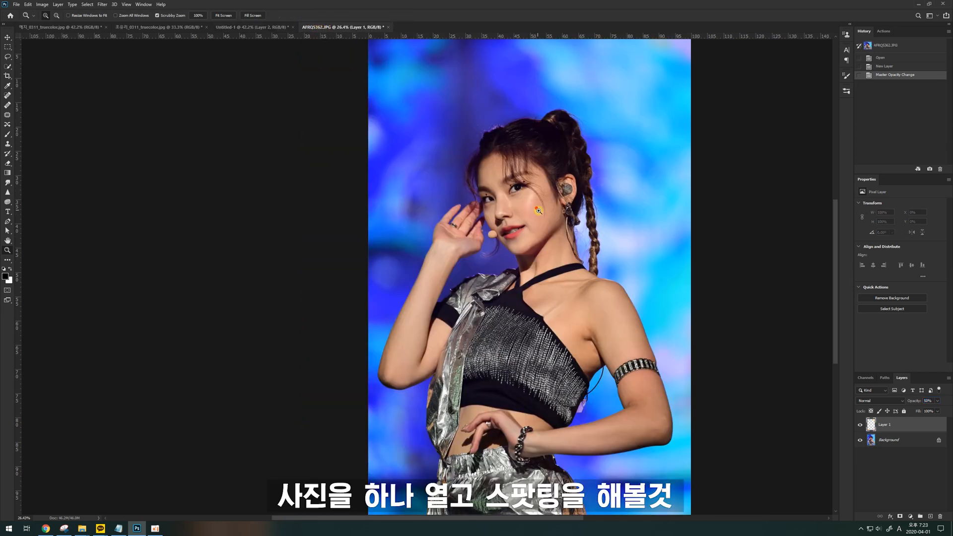
scroll(536, 227, "up", 2)
left_click_drag(536, 227, 482, 210)
scroll(482, 210, "up", 2)
key("Delete")
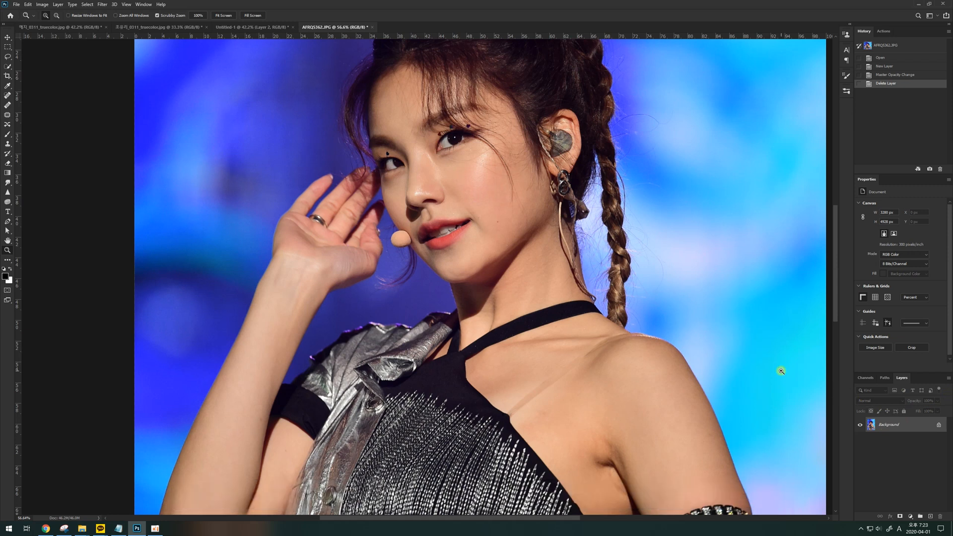
key("ctrl+shift+n")
key("Return")
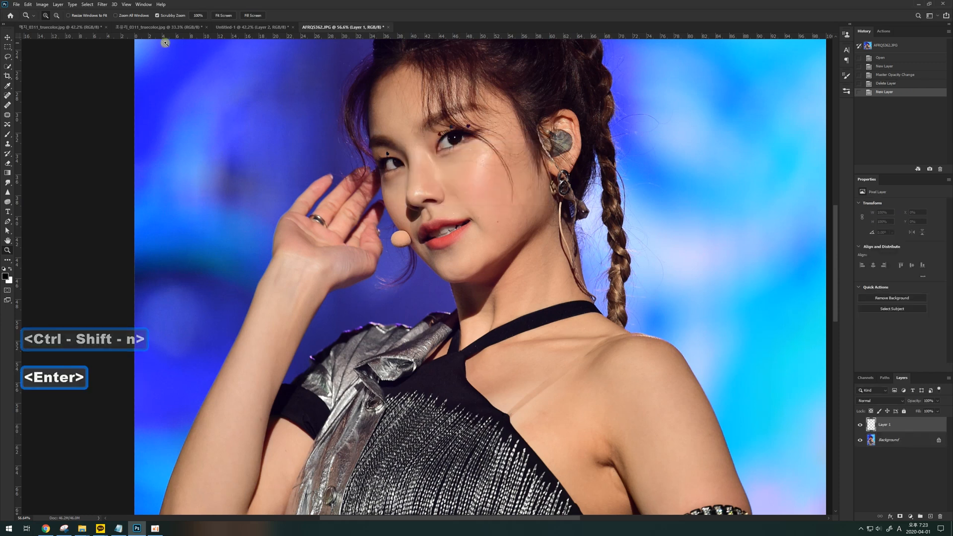
Step: Activate the Healing Brush and set its sample source to Current & Below
left_click(8, 107)
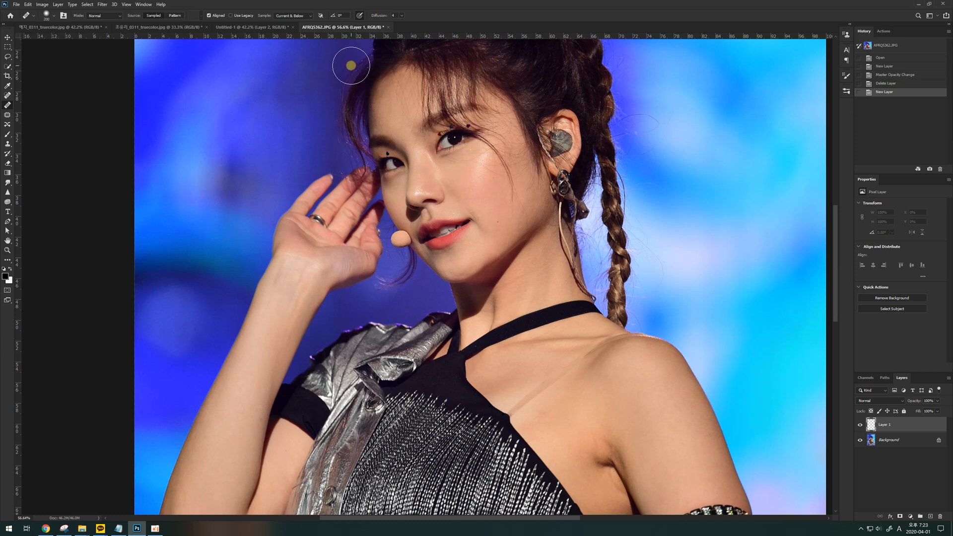
left_click(308, 18)
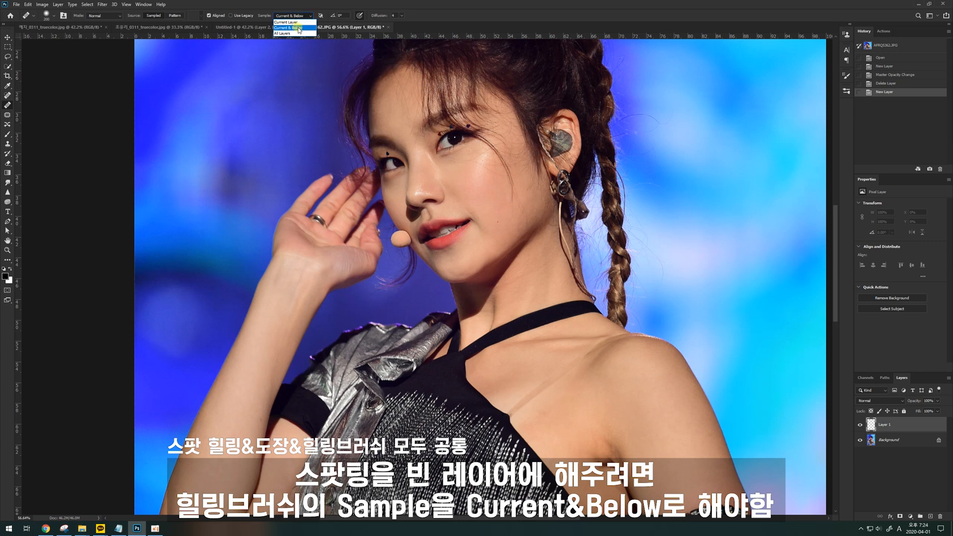
left_click(299, 28)
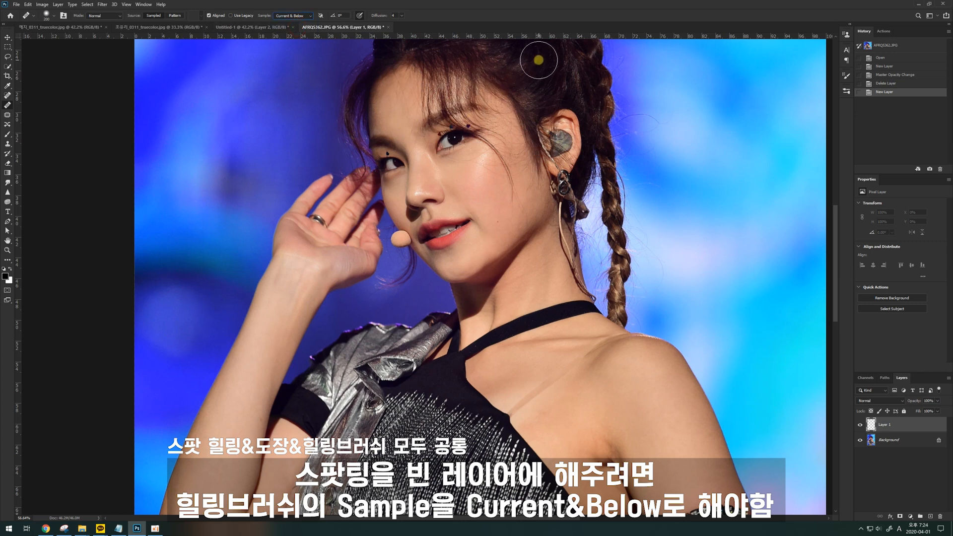
key("Return")
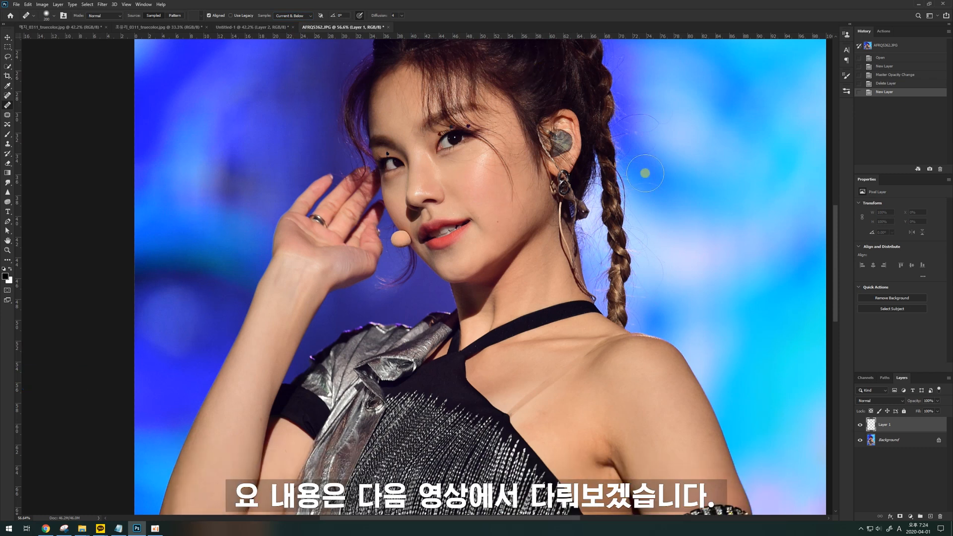
Step: Reduce the Healing Brush size and retouch the skin beside the mouth corner on the empty layer, undoing an unwanted stroke
key("z")
mouse_move(496, 194)
left_mouse_down()
mouse_move(516, 202)
mouse_move(504, 217)
left_mouse_up()
key("space")
key("j")
key("bracketleft")
key("bracketleft")
key("bracketleft")
key("space")
left_click_drag(457, 278, 454, 241)
left_click(478, 233, "alt")
left_click(489, 254)
mouse_move(520, 196)
left_mouse_down()
mouse_move(524, 231)
mouse_move(531, 189)
mouse_move(529, 260)
left_mouse_up()
key("ctrl+z")
key("ctrl+alt+z")
Step: Heal the skin on the cheek beside the ear and along the jaw and neck, resampling nearby clean skin
left_click(481, 202, "alt")
mouse_move(523, 192)
left_mouse_down()
mouse_move(524, 242)
mouse_move(532, 189)
mouse_move(552, 266)
left_mouse_up()
left_click(445, 243, "alt")
left_click(461, 264)
mouse_move(478, 213)
left_mouse_down()
mouse_move(468, 290)
mouse_move(477, 320)
left_mouse_up()
mouse_move(506, 328)
left_mouse_down()
mouse_move(447, 223)
mouse_move(423, 143)
left_mouse_up()
left_click(499, 312, "alt")
left_click_drag(515, 270, 452, 317)
left_click_drag(454, 282, 480, 319)
left_click_drag(422, 215, 505, 334)
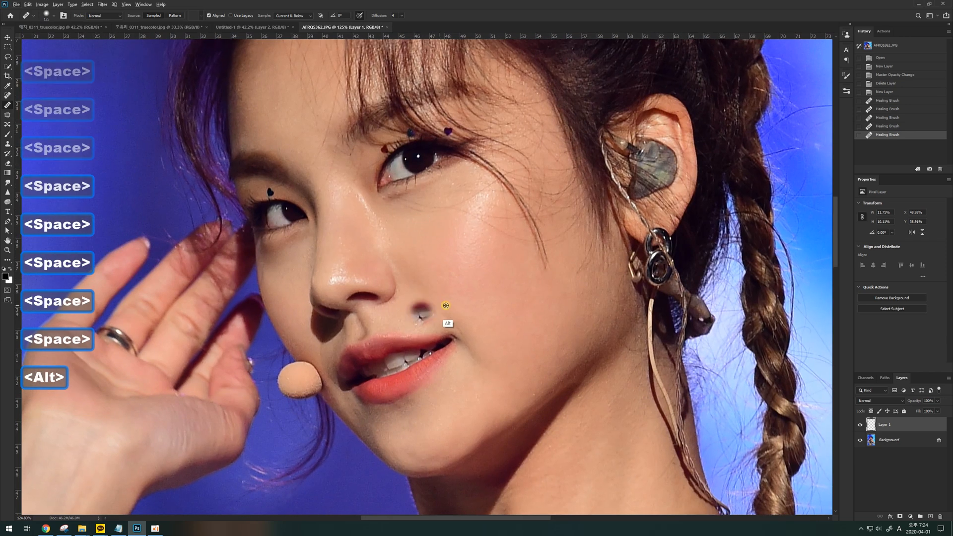
Step: Heal the smile line above the mouth corner and the skin beneath the eye
left_click(470, 301, "alt")
left_click_drag(438, 311, 465, 335)
mouse_move(464, 256)
left_mouse_down()
mouse_move(472, 310)
mouse_move(440, 265)
mouse_move(465, 267)
mouse_move(534, 310)
left_mouse_up()
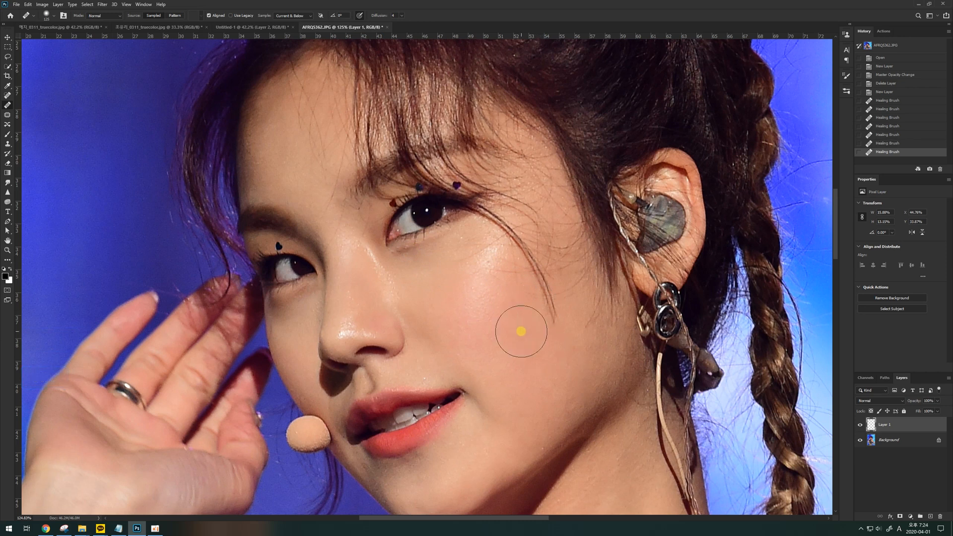
Step: Isolate Layer 1 to examine the healing strokes on their own, and restore the visibility of the Background
key("ctrl+0")
key("a")
key("z")
left_click_drag(437, 219, 537, 261)
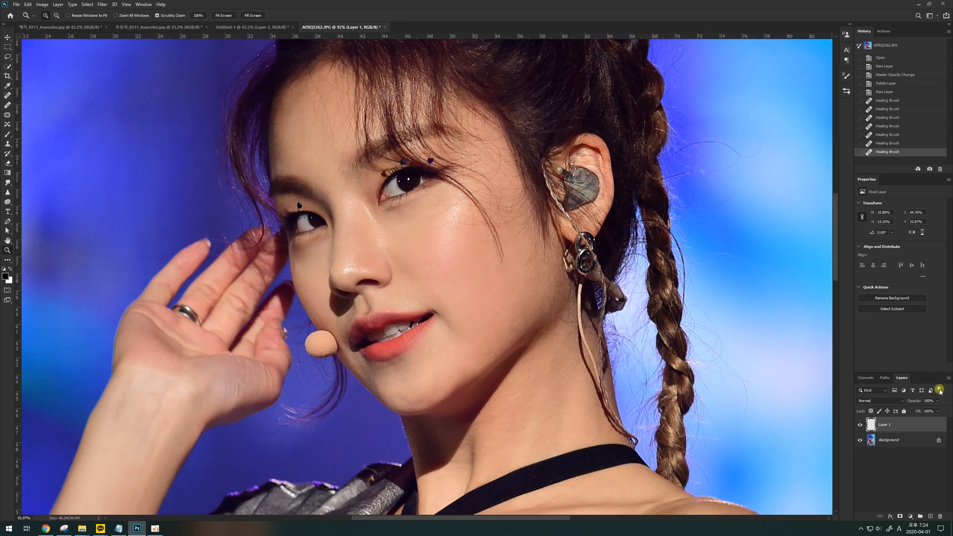
left_click(860, 424, "alt")
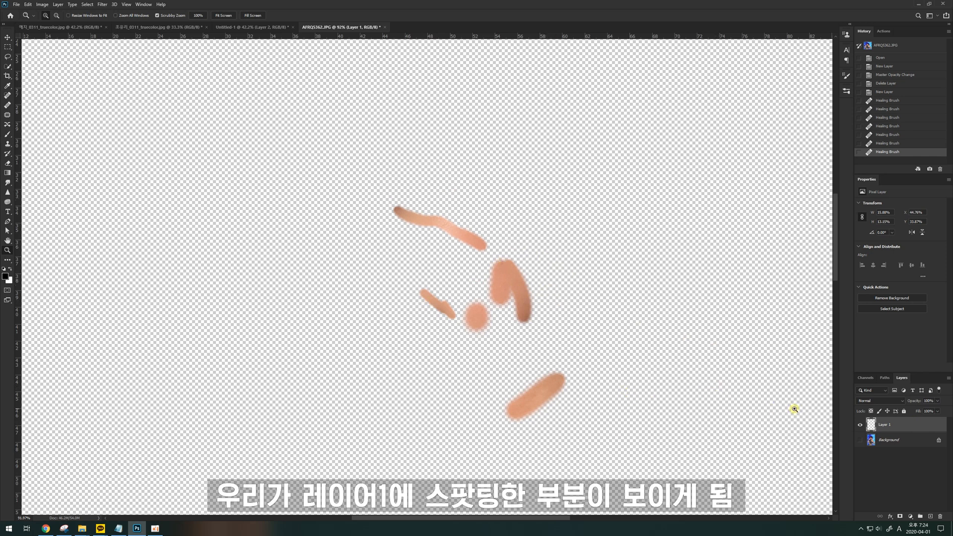
left_click(858, 425, "alt")
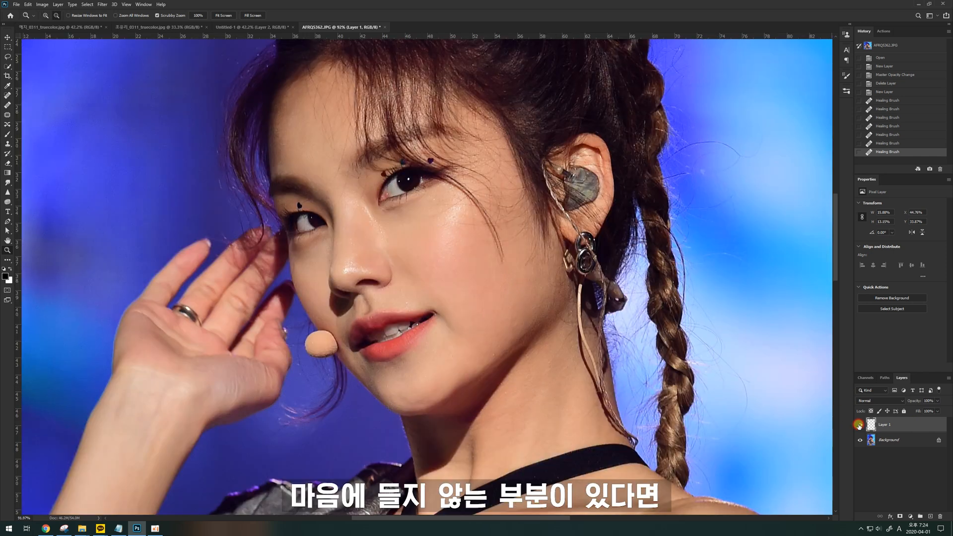
Step: Try erasing part of the retouching on Layer 1 with the Eraser at 100% opacity, and undo it
scroll(515, 275, "up", 1)
key("e")
mouse_move(383, 207)
left_mouse_down()
mouse_move(356, 206)
mouse_move(380, 198)
mouse_move(447, 212)
mouse_move(420, 207)
left_mouse_up()
key("0")
key("ctrl+z")
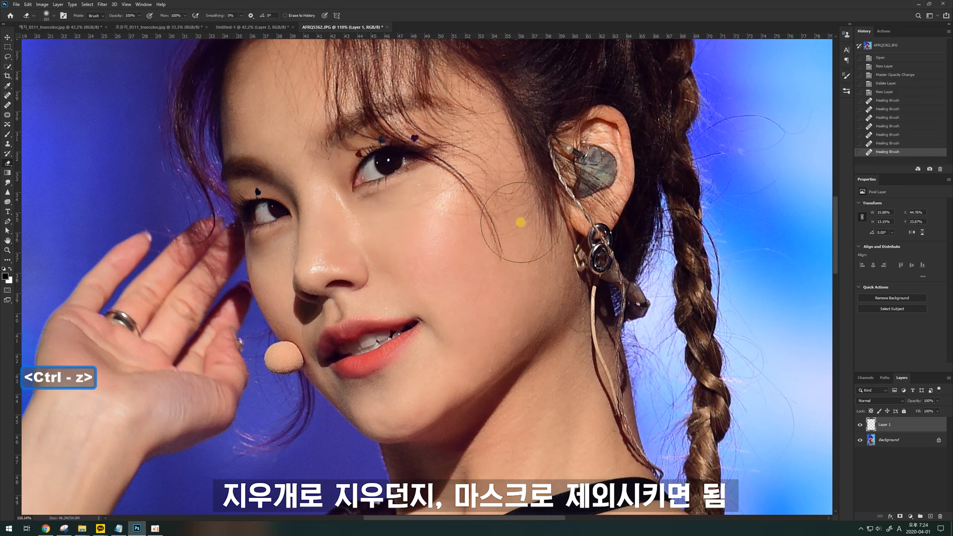
Step: Try excluding part of the retouching with a layer mask on Layer 1, and undo it
left_click(899, 516)
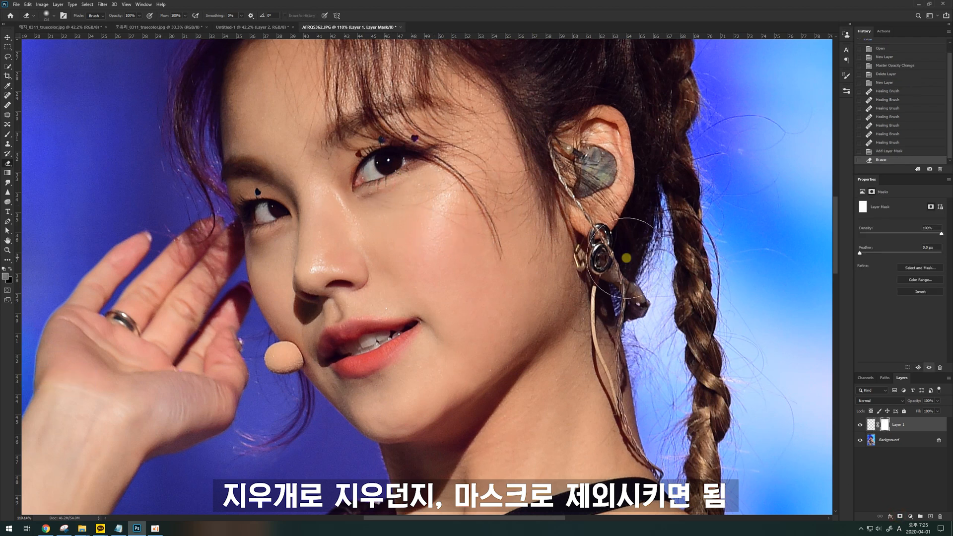
key("ctrl+z")
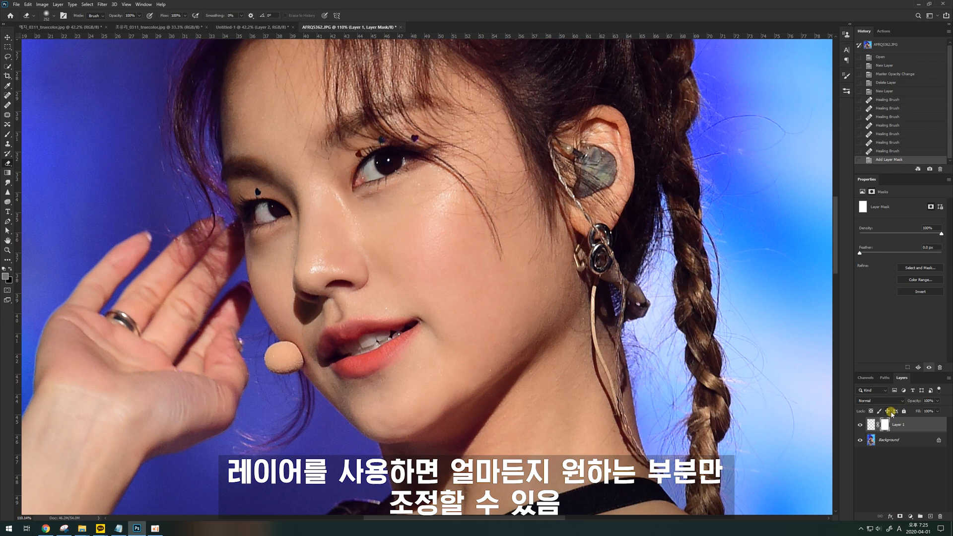
key("ctrl+z")
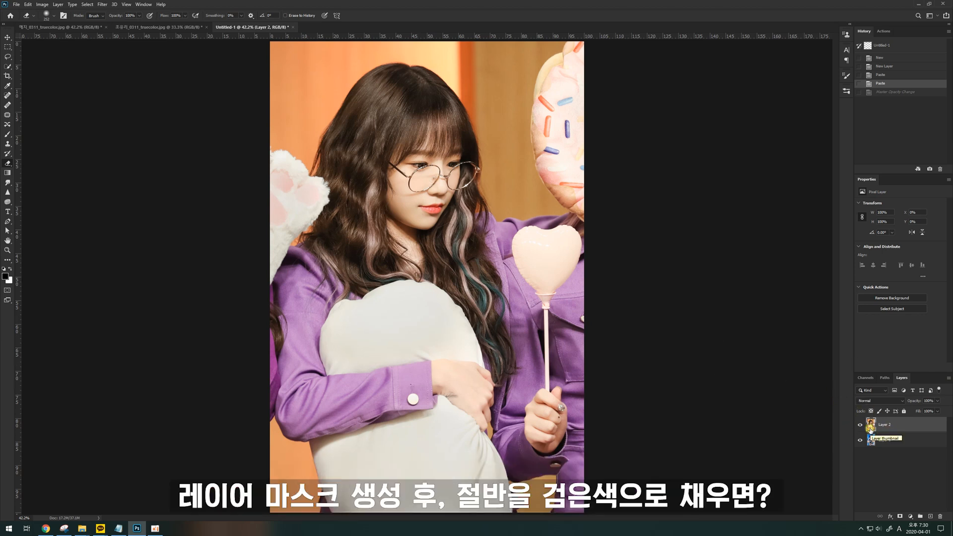
Step: Add a layer mask to Layer 2 and paint its lower part black with a large brush to reveal Layer 1
left_click(898, 516)
key("z")
left_click(531, 292, "alt")
key("b")
mouse_move(422, 305)
left_mouse_down()
mouse_move(440, 310)
mouse_move(438, 338)
mouse_move(430, 337)
left_mouse_up()
key("alt+0")
mouse_move(396, 294)
left_mouse_down()
mouse_move(406, 380)
mouse_move(409, 371)
left_mouse_up()
key("alt+s")
key("d")
key("x")
key("b")
left_click_drag(332, 297, 595, 291)
mouse_move(625, 341)
left_mouse_down()
mouse_move(323, 392)
mouse_move(482, 445)
mouse_move(513, 436)
left_mouse_up()
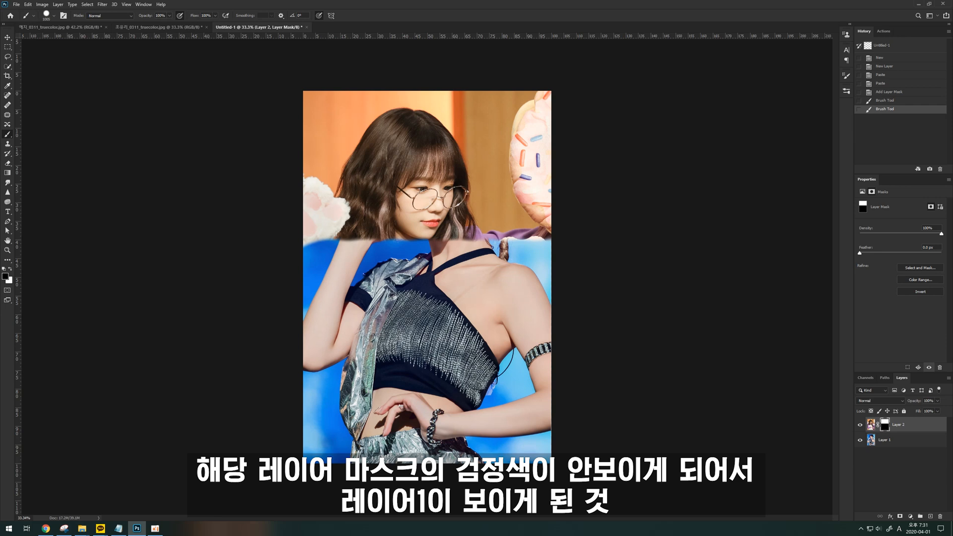
Step: View the Layer 2 mask on its own, and undo the brush strokes and the added mask
left_click(884, 424, "alt")
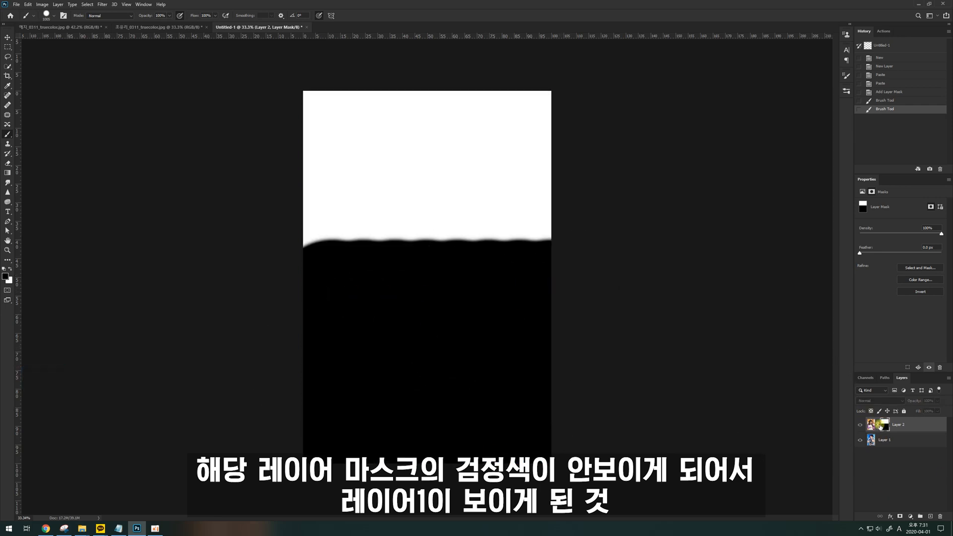
left_click(882, 428, "alt")
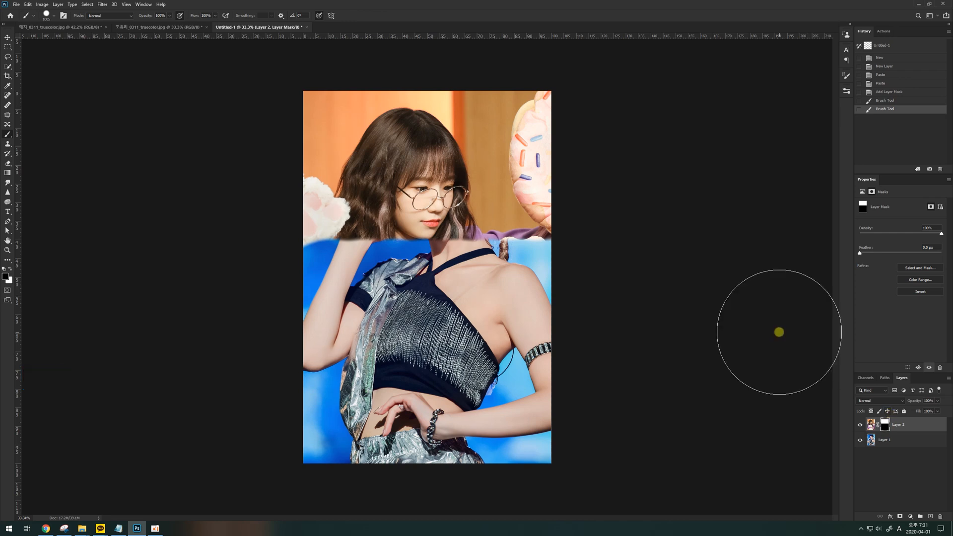
key("ctrl+z")
key("ctrl+z")
key("ctrl+z")
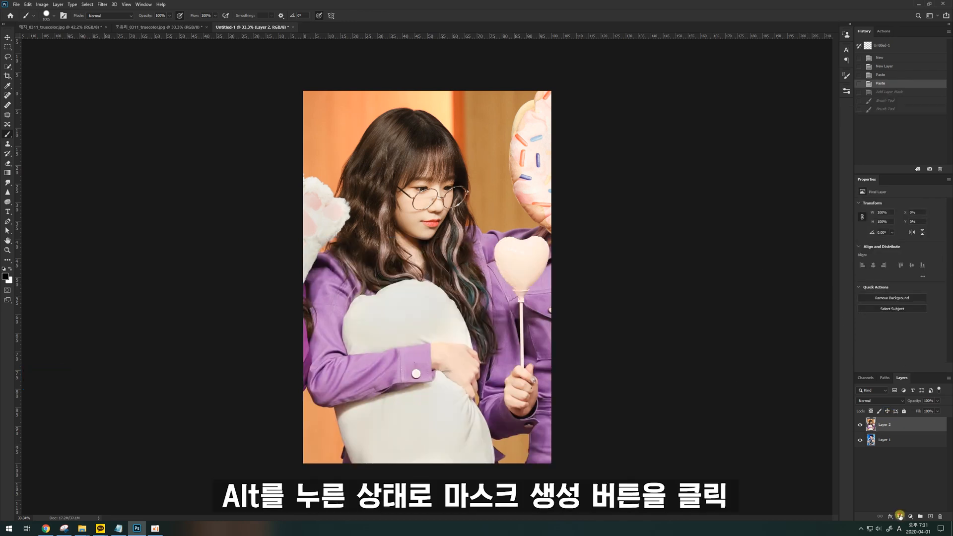
Step: Add a black layer mask to Layer 2 and paint white on it across the upper part of the photo
left_click(899, 516, "alt")
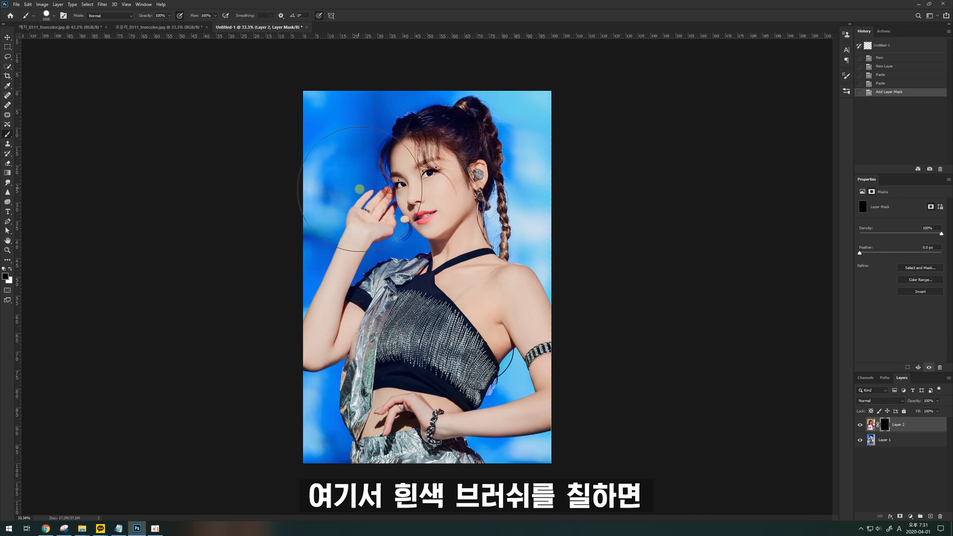
key("x")
left_click(329, 107)
mouse_move(328, 107)
left_mouse_down()
mouse_move(296, 173)
mouse_move(385, 77)
mouse_move(506, 72)
mouse_move(552, 151)
mouse_move(583, 278)
left_mouse_up()
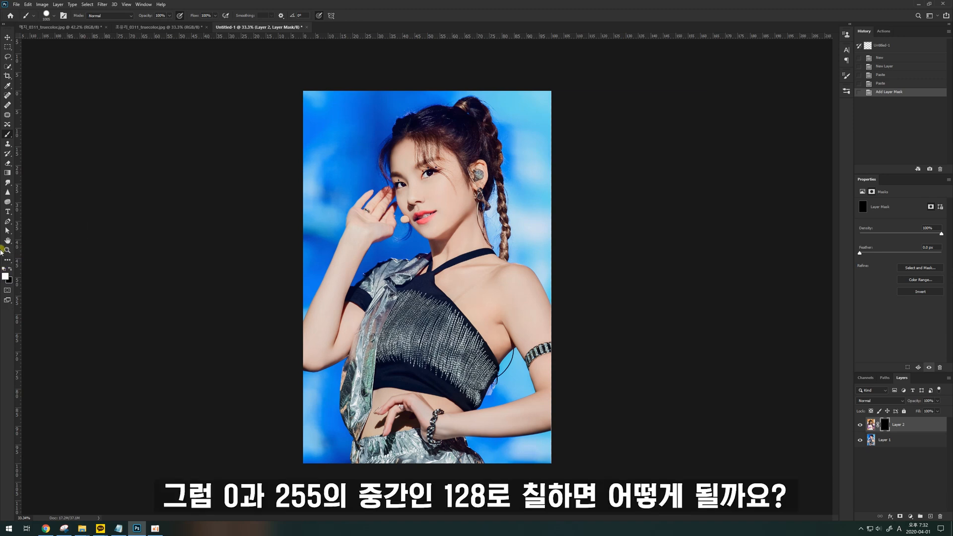
Step: Set the foreground color to mid-gray 808080
left_click(3, 277)
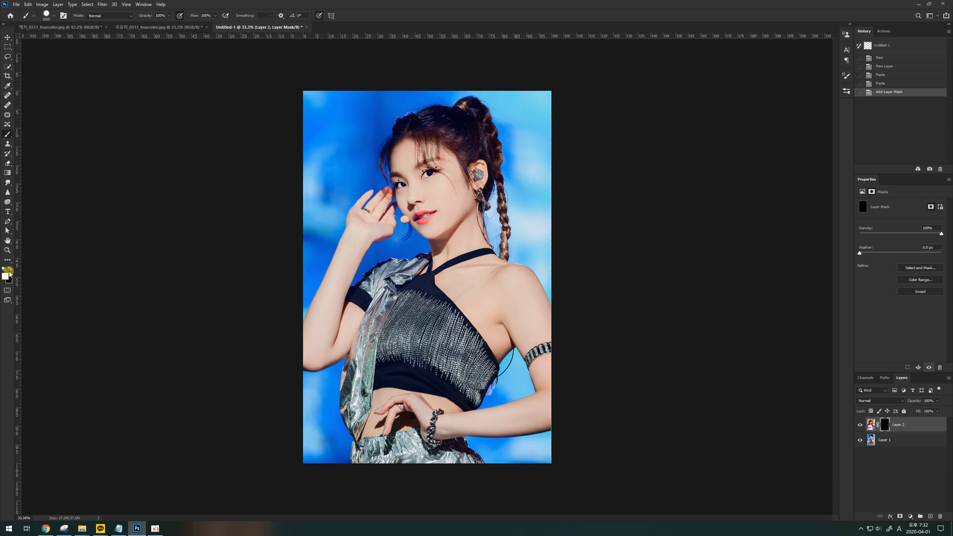
type("80808080")
key("BackSpace")
key("BackSpace")
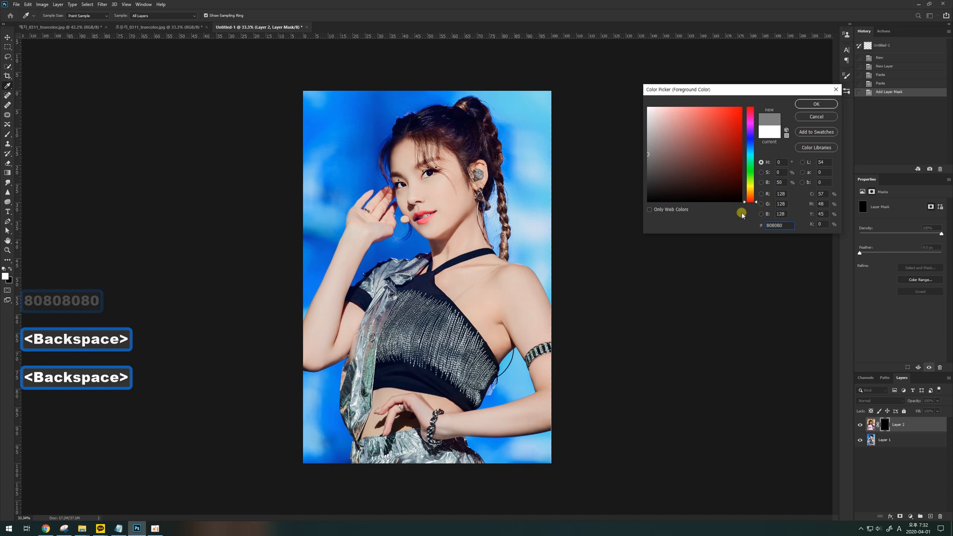
left_click(816, 103)
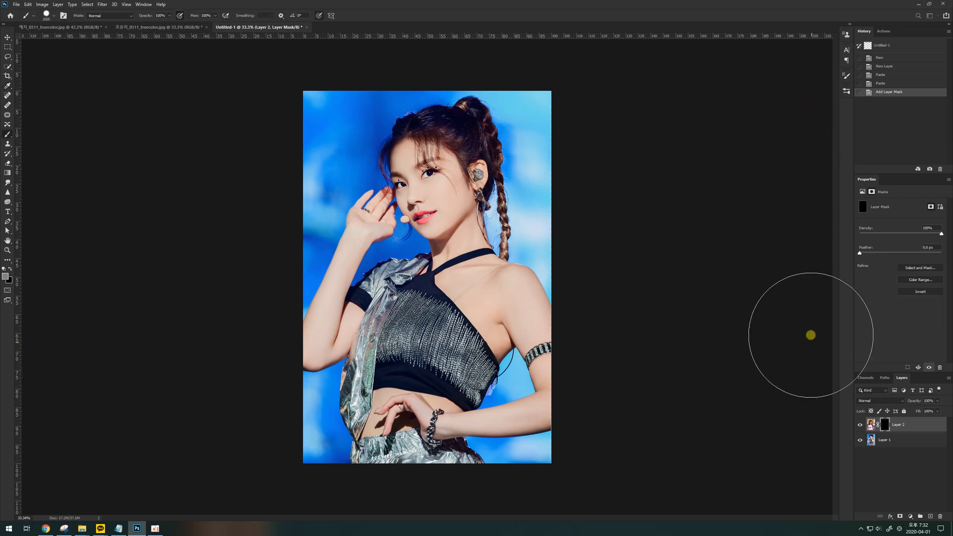
Step: Fill the black Layer 2 mask with the mid-gray and undo the fill
key("x")
key("ctrl+BackSpace")
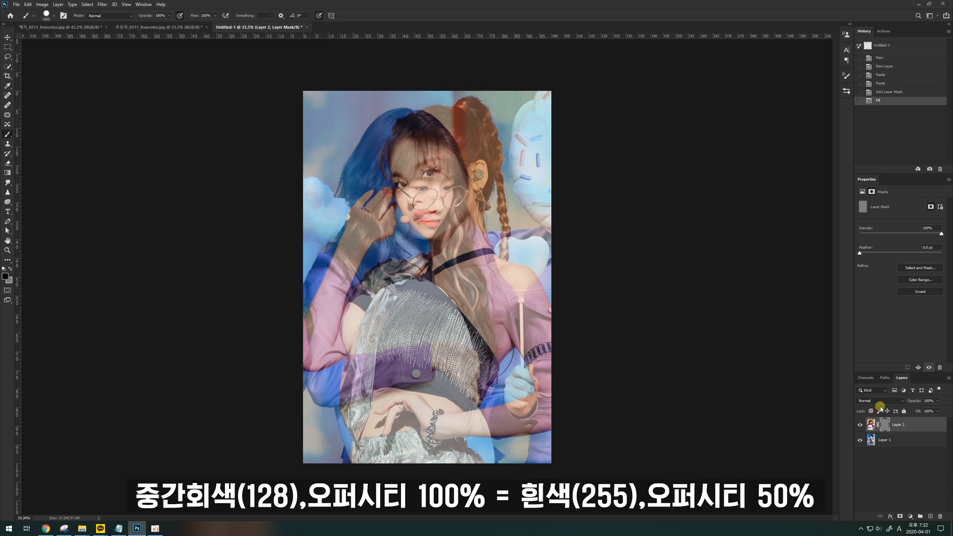
key("ctrl")
key("ctrl+z")
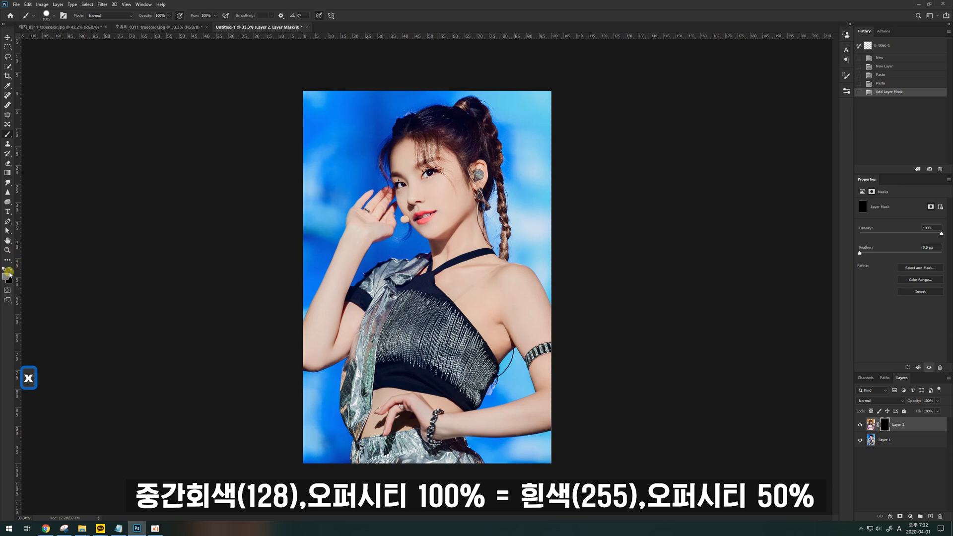
Step: Brush the mid-gray over the whole photo on the Layer 2 mask and undo the painting
mouse_move(403, 136)
left_mouse_down()
mouse_move(362, 163)
mouse_move(283, 334)
mouse_move(542, 382)
left_mouse_up()
left_click_drag(362, 85, 335, 106)
key("ctrl+z")
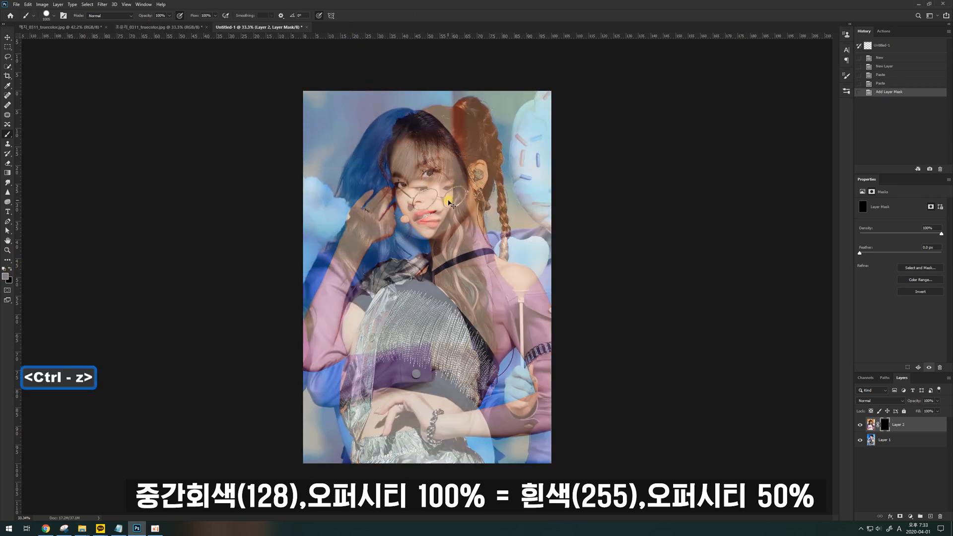
Step: Paint the whole Layer 2 mask with white at 50% brush opacity
key("d")
key("5")
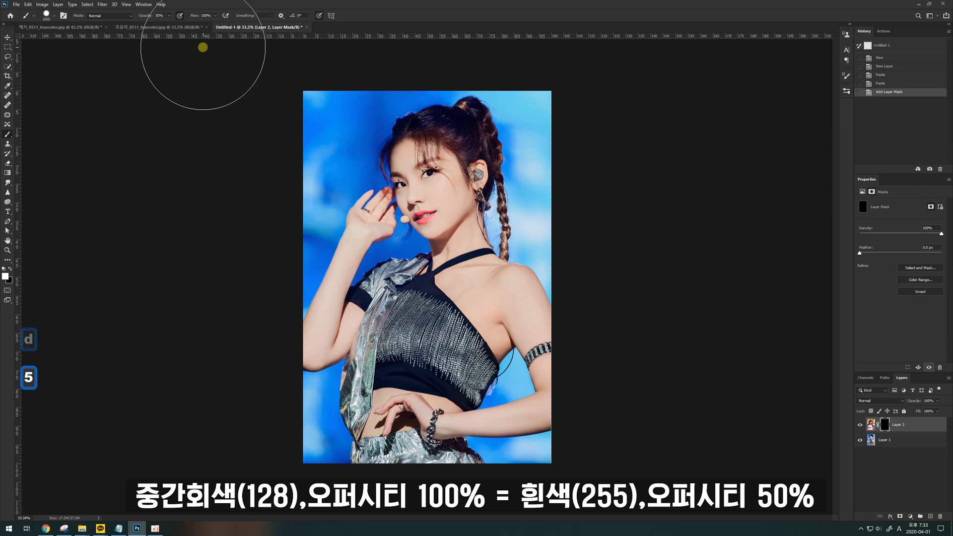
mouse_move(356, 91)
left_mouse_down()
mouse_move(426, 71)
mouse_move(494, 96)
mouse_move(584, 76)
mouse_move(441, 225)
mouse_move(413, 328)
mouse_move(283, 445)
mouse_move(371, 462)
mouse_move(624, 423)
mouse_move(651, 387)
left_mouse_up()
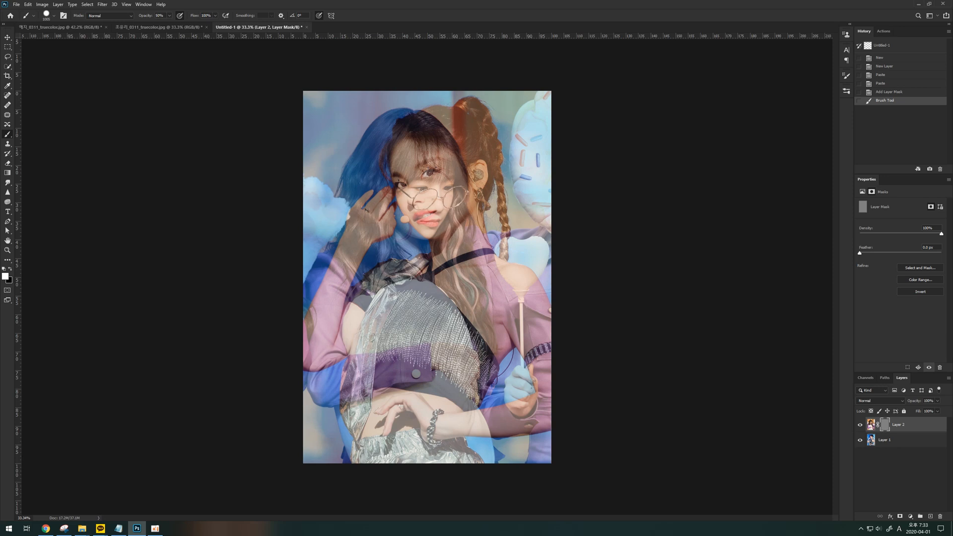
Step: Hide Layer 2 and add a Selective Color adjustment layer directly above Layer 1
left_click(859, 426)
left_click(877, 444)
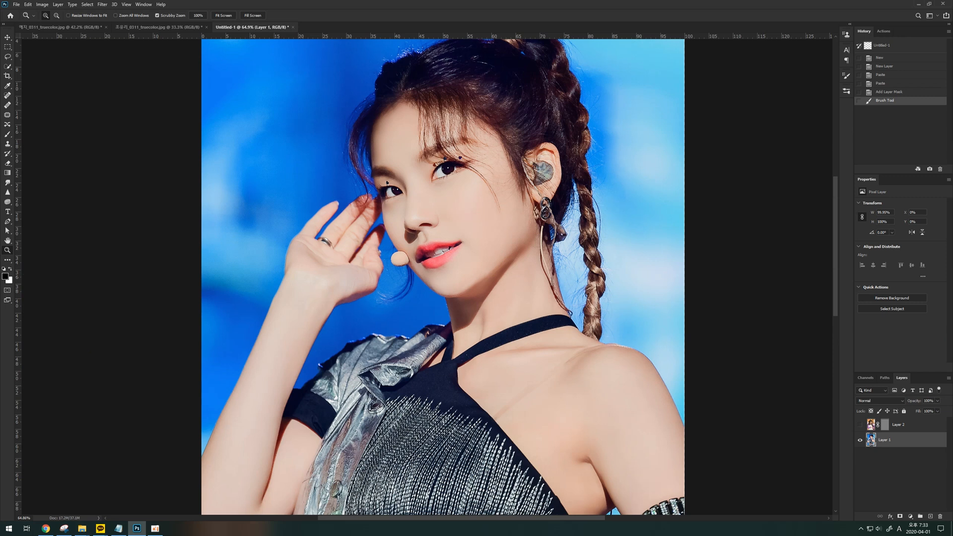
left_click(910, 516)
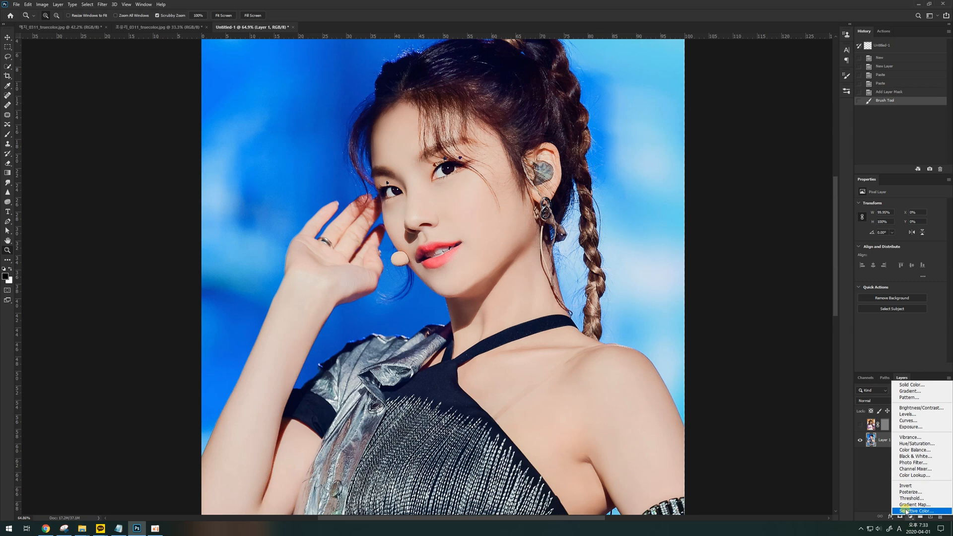
left_click(906, 511)
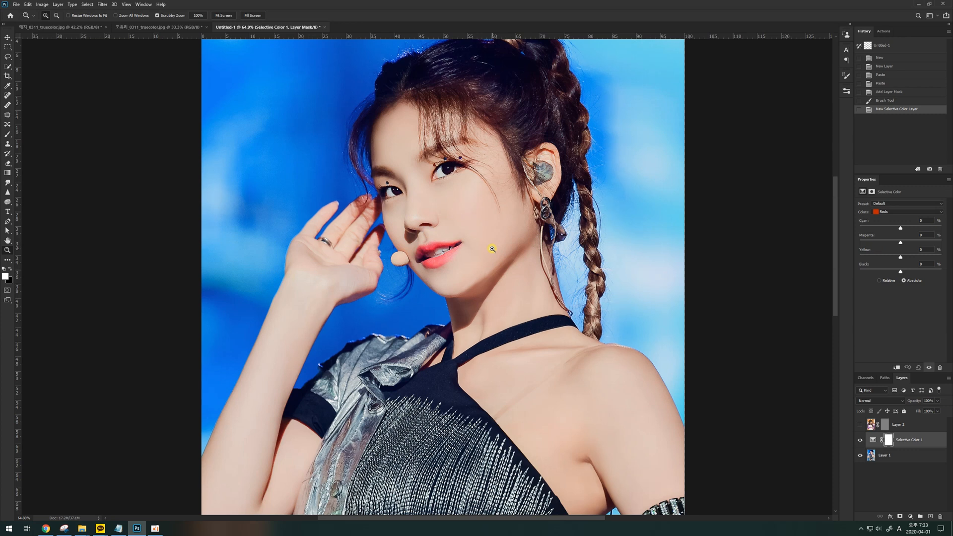
Step: Lower the Reds in the Selective Color adjustment to about -12% magenta and about -19% yellow
left_click(892, 243)
left_click_drag(892, 242, 895, 243)
left_click_drag(445, 251, 457, 271)
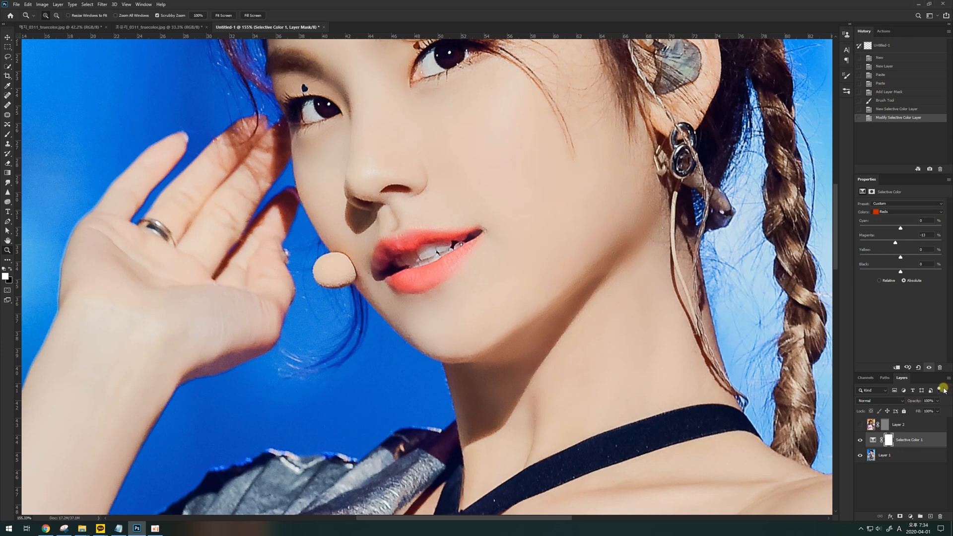
left_click_drag(513, 309, 509, 306)
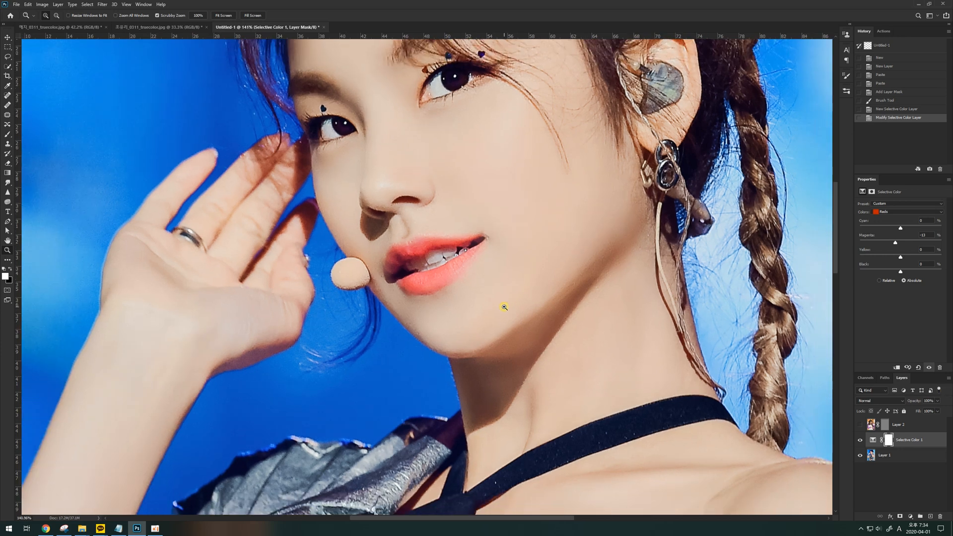
left_click_drag(900, 256, 895, 255)
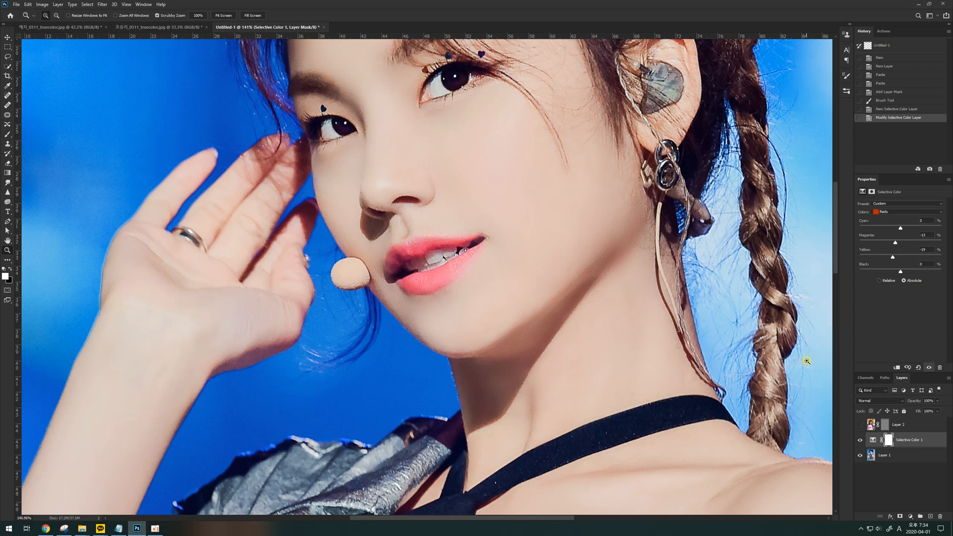
Step: Compare the face with the Selective Color adjustment hidden and shown
key("space")
left_click_drag(472, 163, 457, 236)
key("space")
left_click(482, 231, "alt")
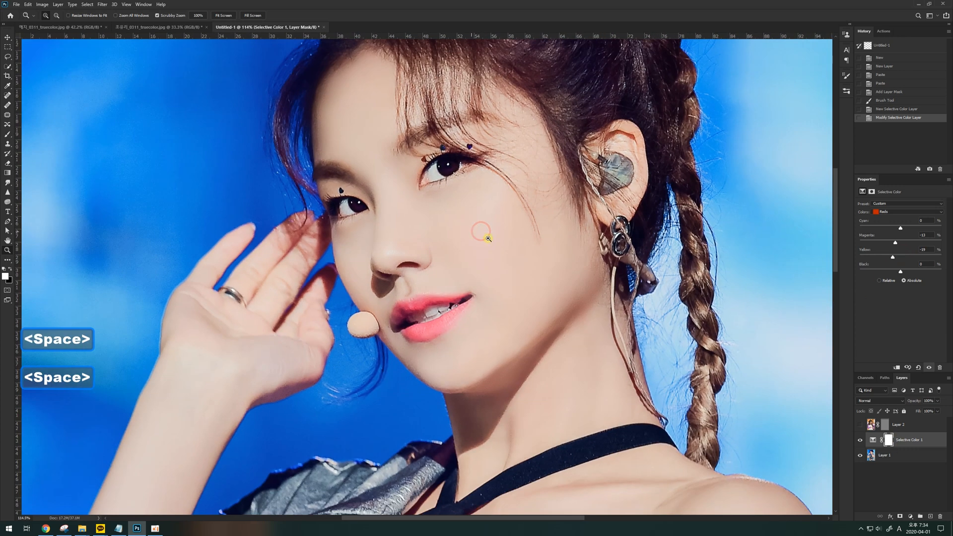
left_click(463, 291)
key("space")
left_click_drag(570, 311, 506, 275)
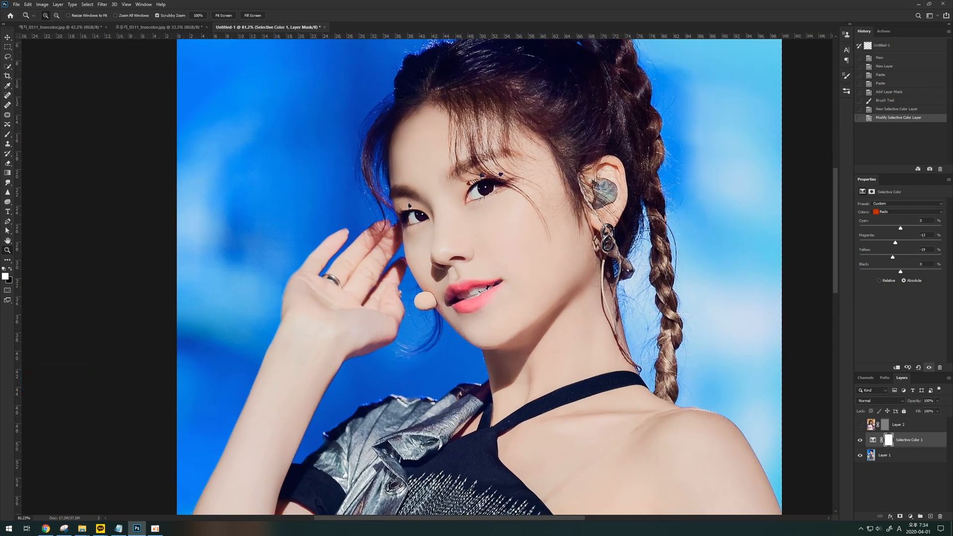
left_click(859, 438)
left_click(860, 438)
Step: Paint black at 100% opacity with a small brush over the lips on the Selective Color mask
left_click_drag(472, 304, 514, 304)
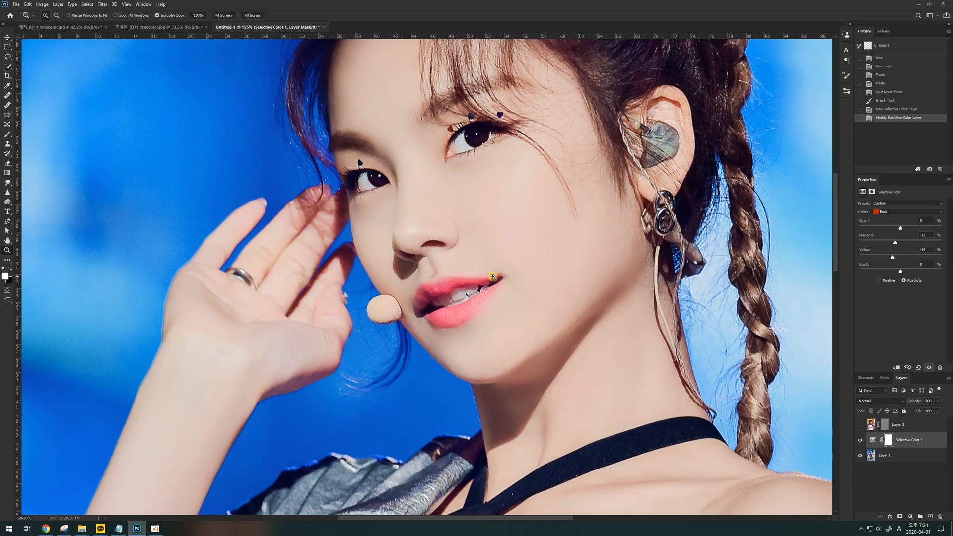
left_click(882, 437)
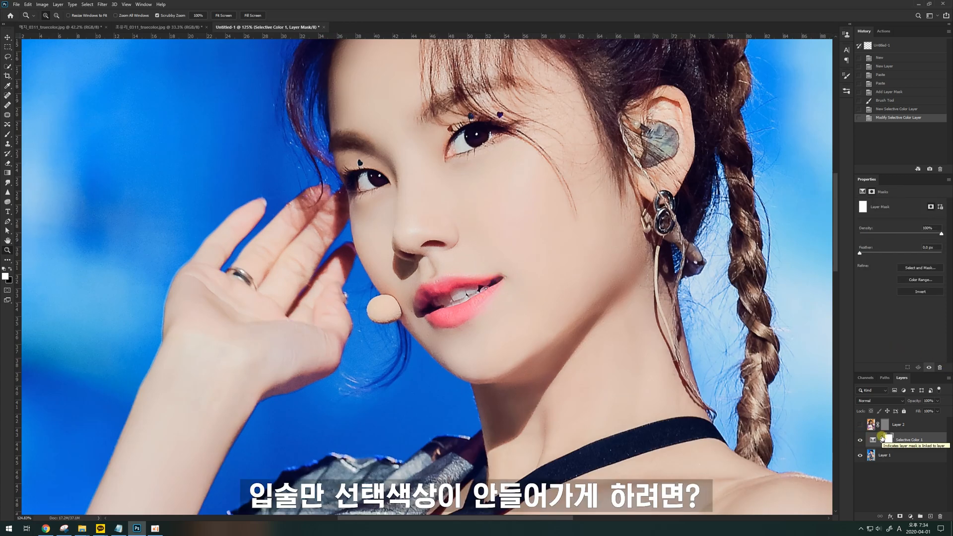
key("b")
right_click(459, 272, "alt")
left_click_drag(459, 272, 297, 305)
key("0")
mouse_move(484, 275)
left_mouse_down()
mouse_move(432, 274)
mouse_move(481, 290)
mouse_move(472, 293)
mouse_move(497, 285)
mouse_move(454, 318)
mouse_move(426, 306)
mouse_move(431, 288)
mouse_move(490, 285)
left_mouse_up()
key("x")
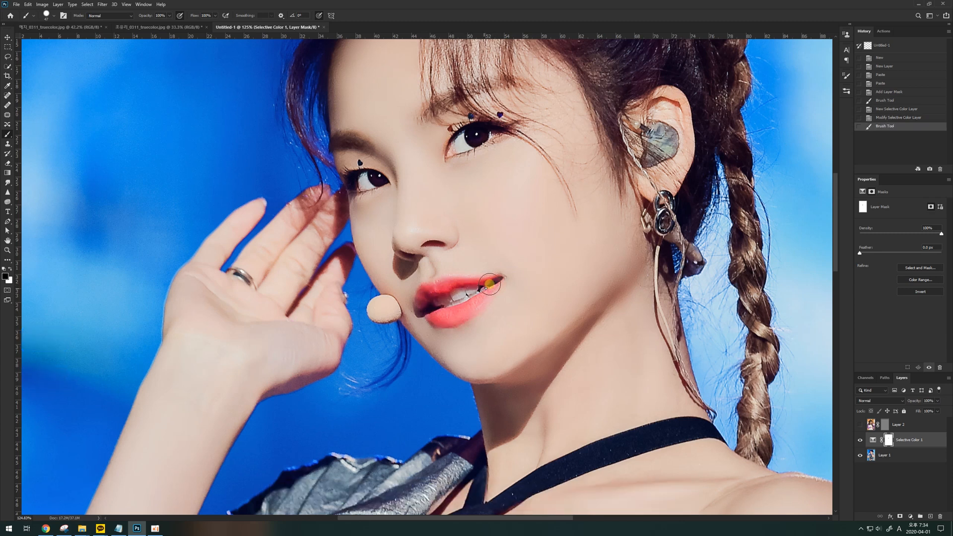
left_click(489, 285)
left_click(424, 302)
left_click(427, 304)
Step: View the Selective Color mask on its own and compare the photo with the adjustment off and on
left_click(889, 440, "alt")
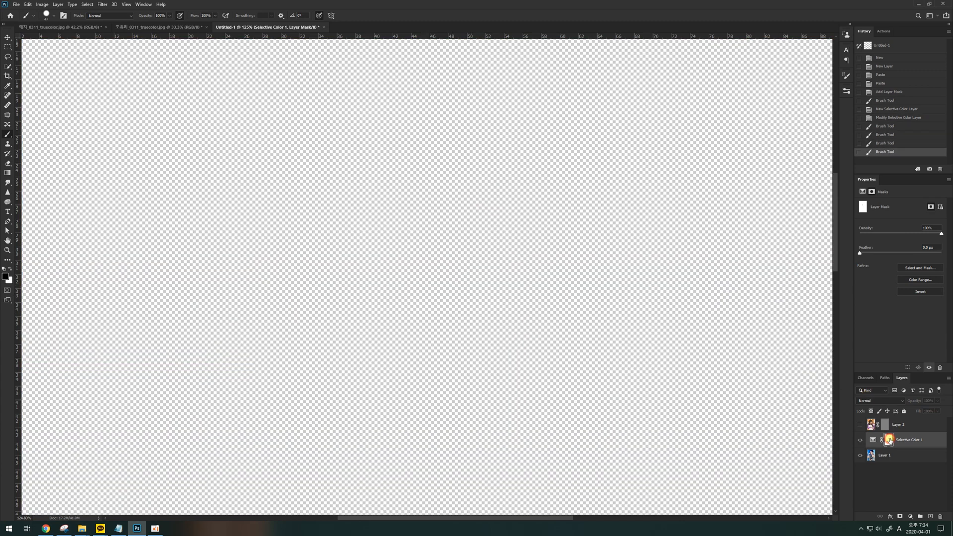
left_click(888, 440, "alt")
key("alt+z")
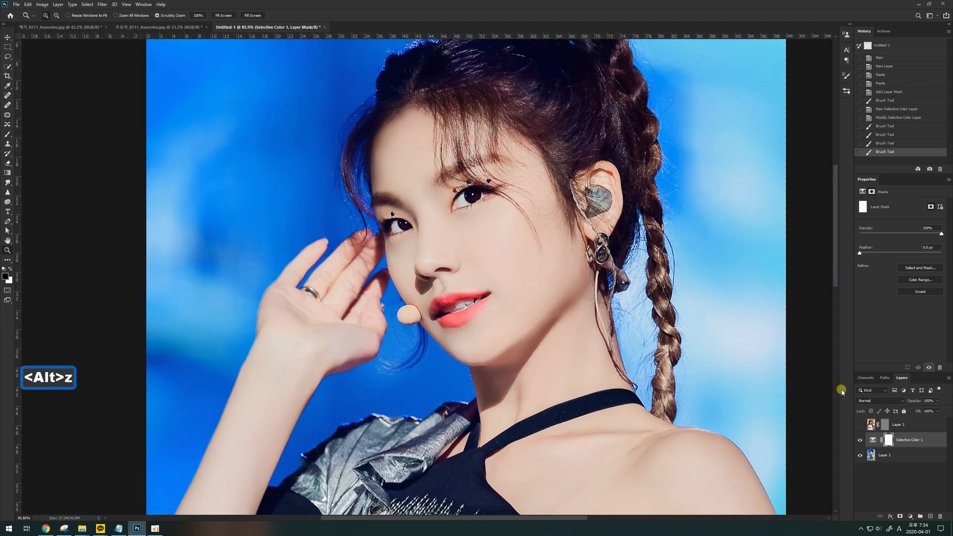
left_click(861, 439)
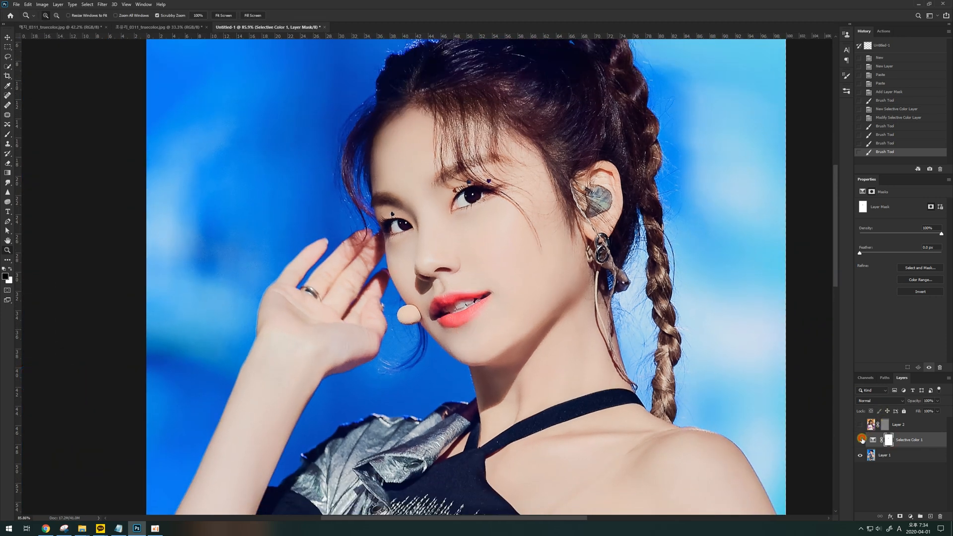
left_click(861, 439)
Step: Paint more black along the lips on the Selective Color mask
key("z")
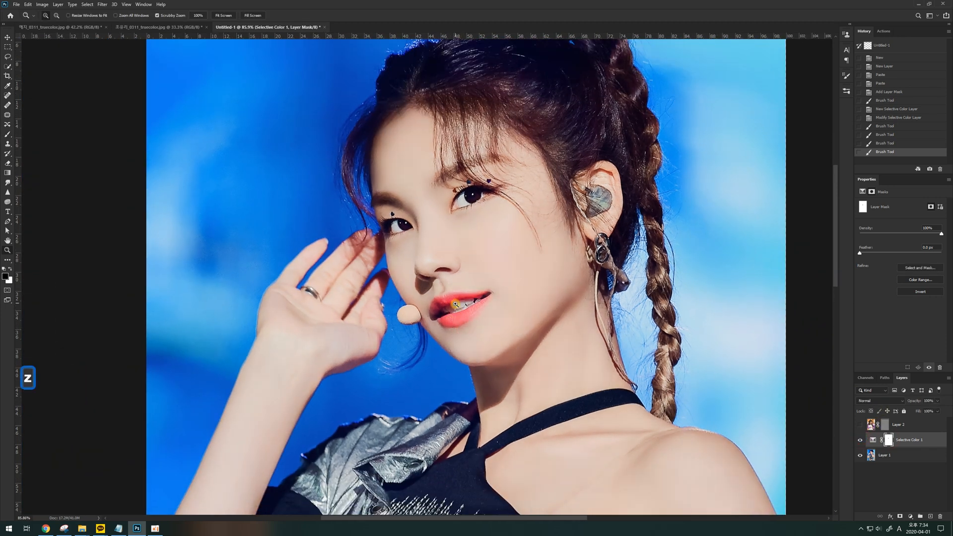
left_click(455, 303)
key("b")
left_click_drag(467, 297, 496, 301)
key("z")
Step: Fill the Selective Color mask with white and invert it to black
left_click_drag(498, 296, 359, 278)
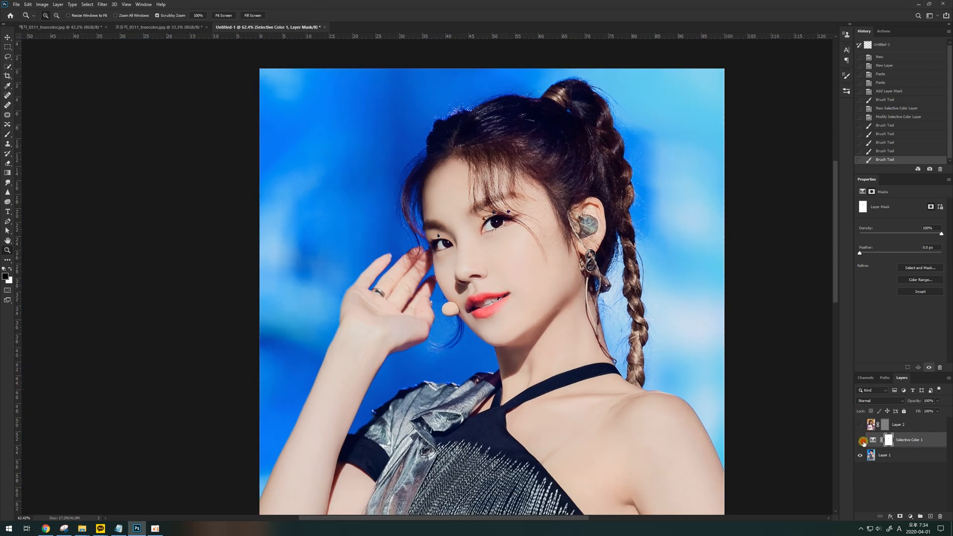
left_click_drag(574, 320, 580, 324)
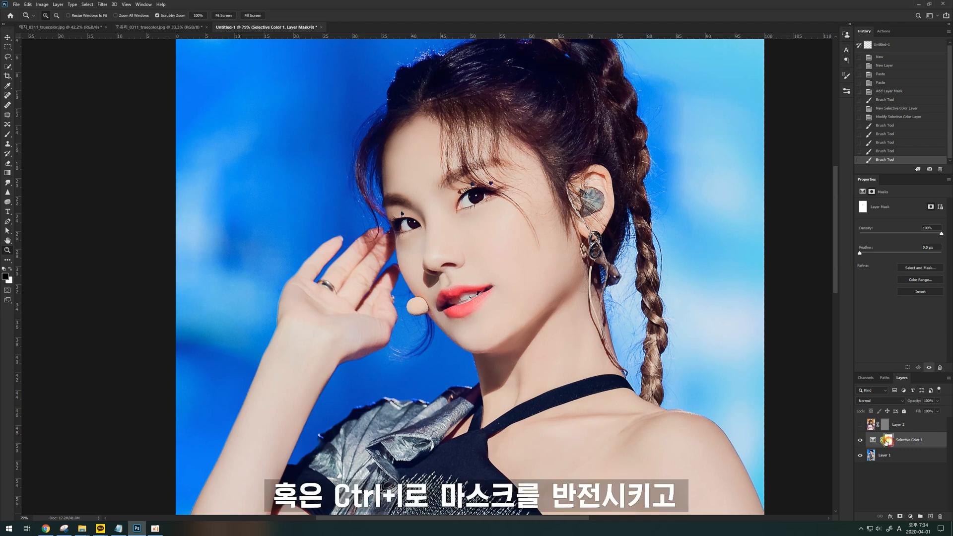
key("ctrl+BackSpace")
key("ctrl+i")
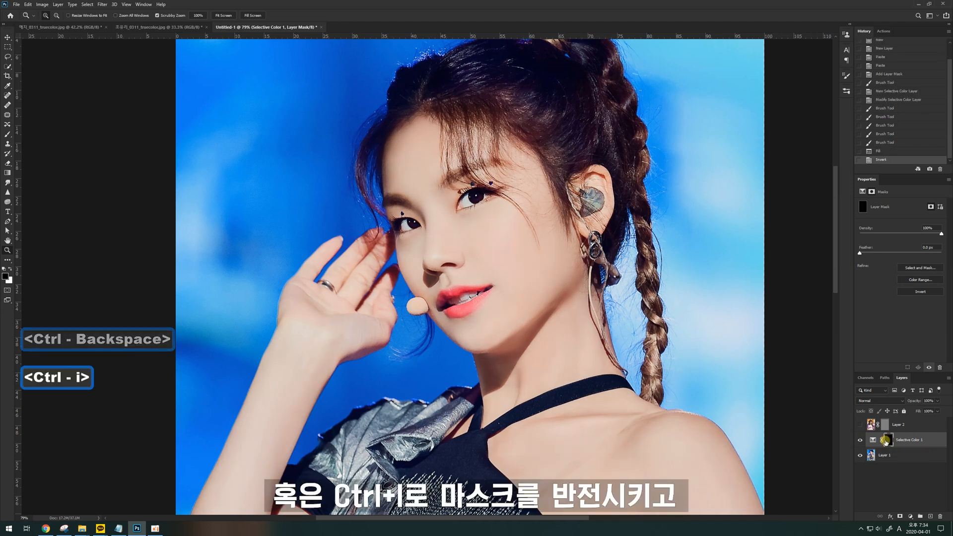
Step: Paint white with a large brush on the black Selective Color mask over the face, neck, shoulder and raised arm
key("z")
left_click_drag(579, 290, 565, 290)
key("space")
key("z")
mouse_move(565, 255)
left_mouse_down()
mouse_move(513, 238)
mouse_move(530, 232)
mouse_move(531, 217)
left_mouse_up()
key("b")
left_click(425, 191)
key("x")
left_click(422, 188)
mouse_move(422, 188)
left_mouse_down()
mouse_move(471, 212)
mouse_move(513, 278)
mouse_move(527, 377)
mouse_move(609, 427)
mouse_move(627, 485)
left_mouse_up()
left_click(459, 312)
mouse_move(336, 293)
left_mouse_down()
mouse_move(293, 423)
mouse_move(299, 496)
left_mouse_up()
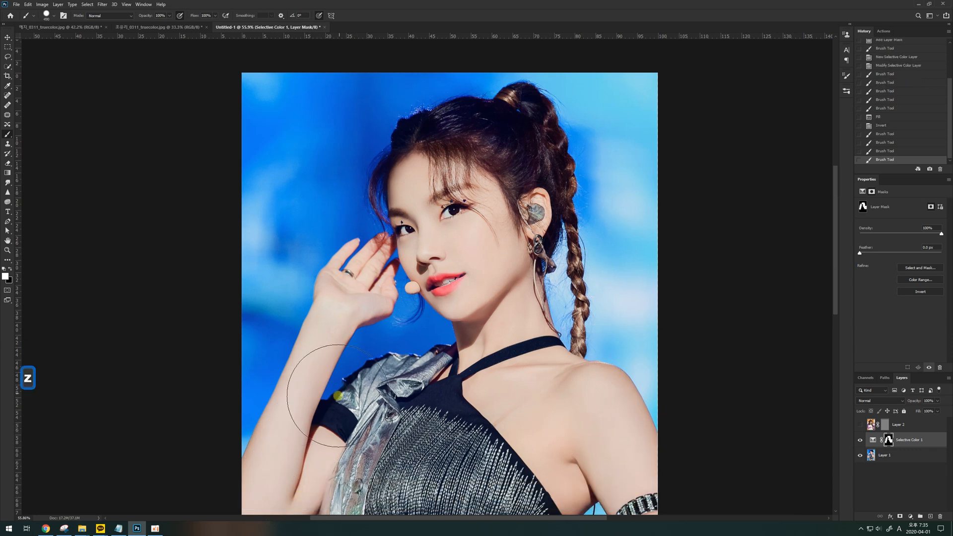
Step: Add white with a smaller brush to the Selective Color mask on the facial skin, leaving out the lips
key("z")
left_click_drag(455, 289, 485, 315)
key("b")
mouse_move(398, 301)
left_mouse_down()
mouse_move(325, 297)
mouse_move(449, 343)
mouse_move(548, 268)
left_mouse_up()
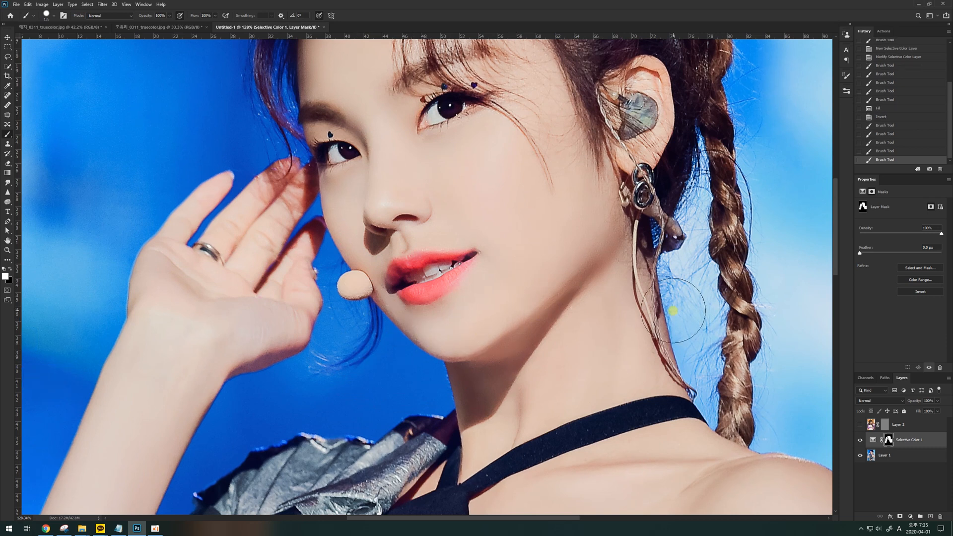
key("ctrl+0")
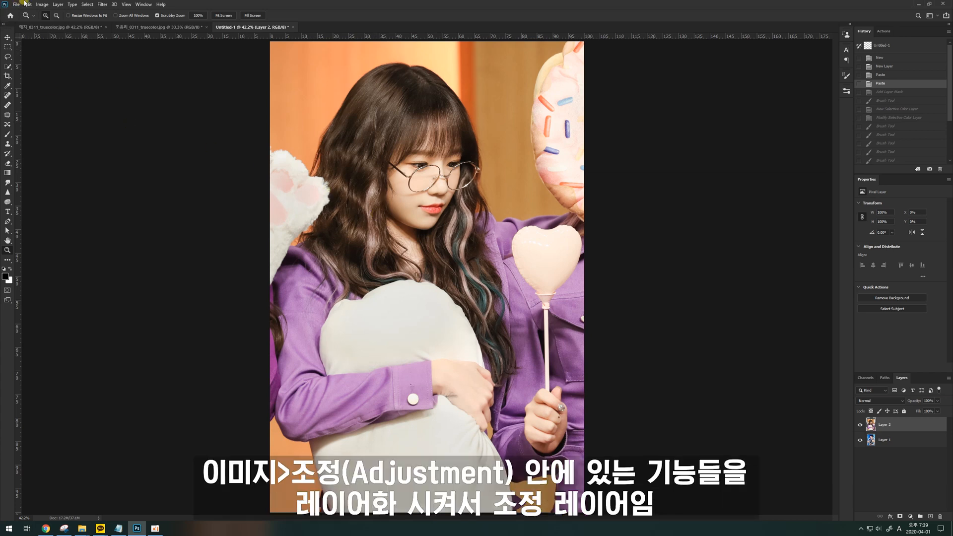
Step: Look over the list of direct image adjustments without applying one
left_click(41, 4)
mouse_move(55, 23)
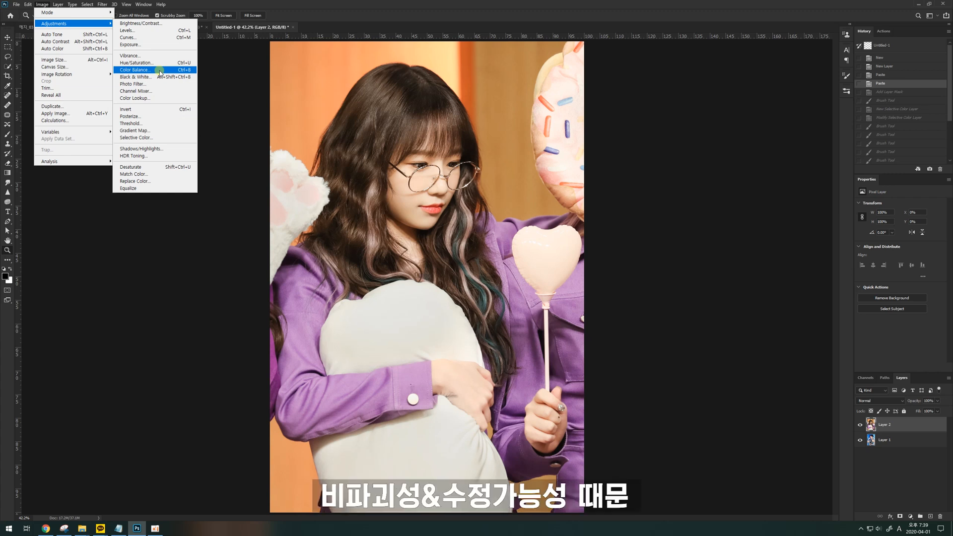
left_click(430, 111)
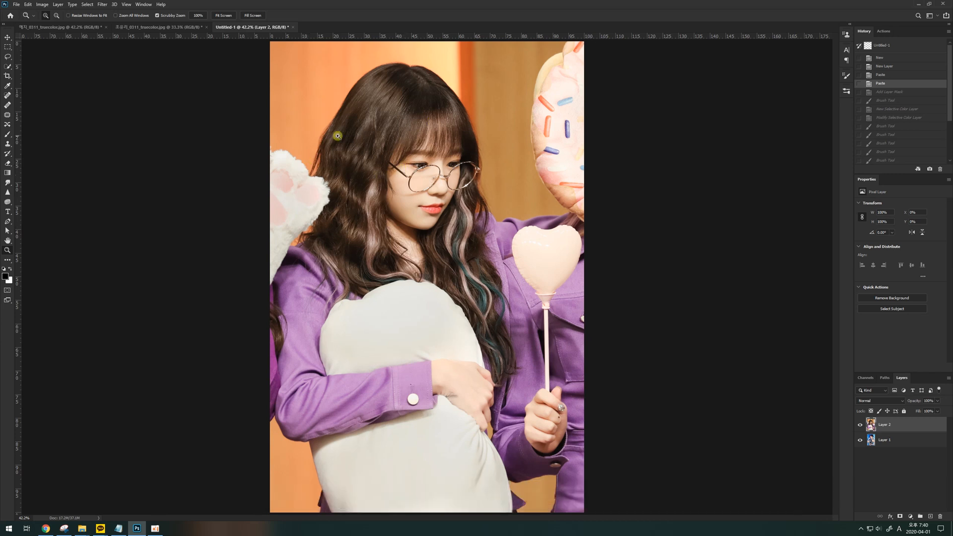
Step: Add a Selective Color adjustment layer above Layer 2
left_click(679, 295)
key("z")
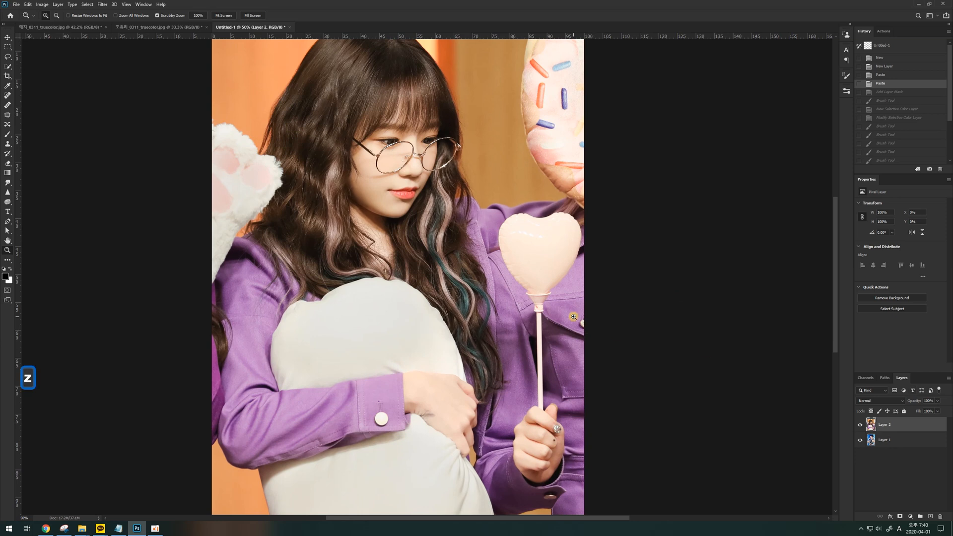
key("ctrl+0")
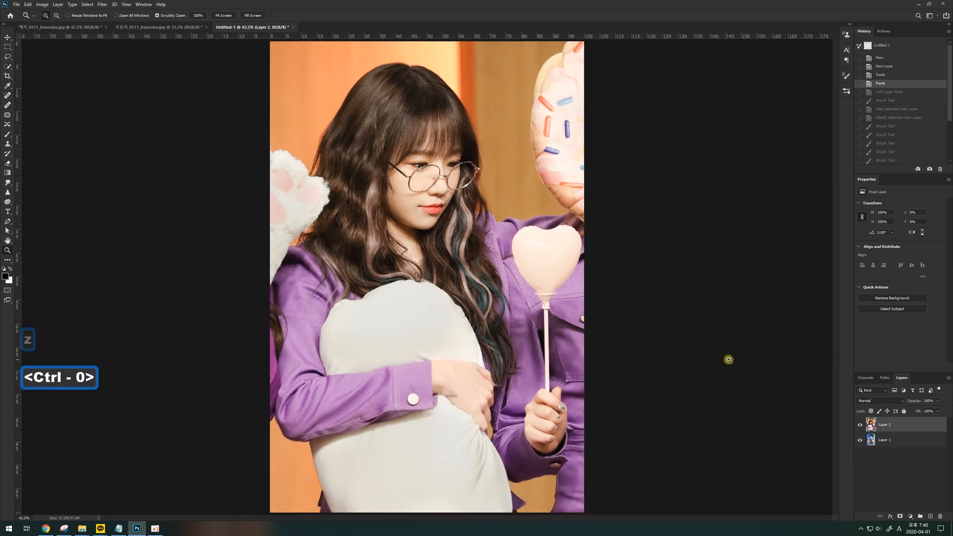
left_click(910, 516)
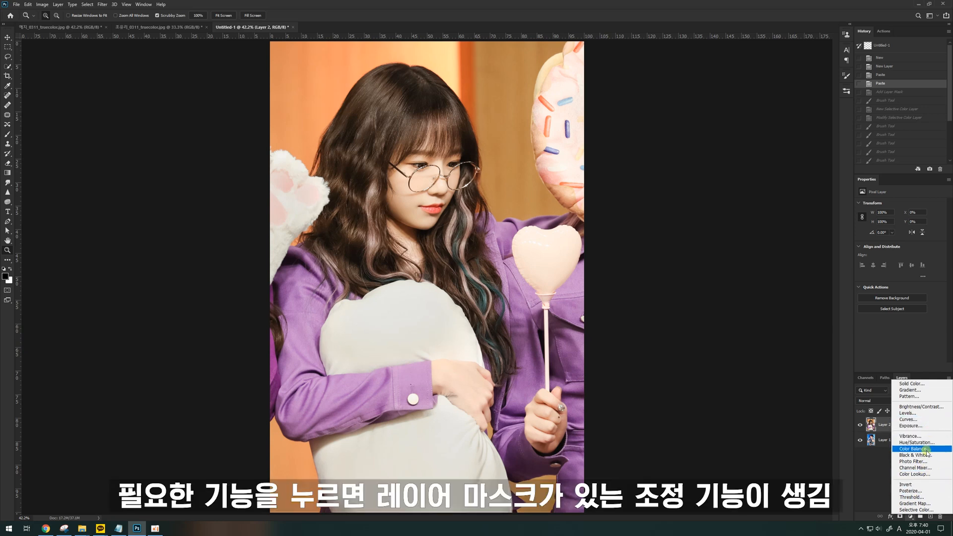
left_click(916, 510)
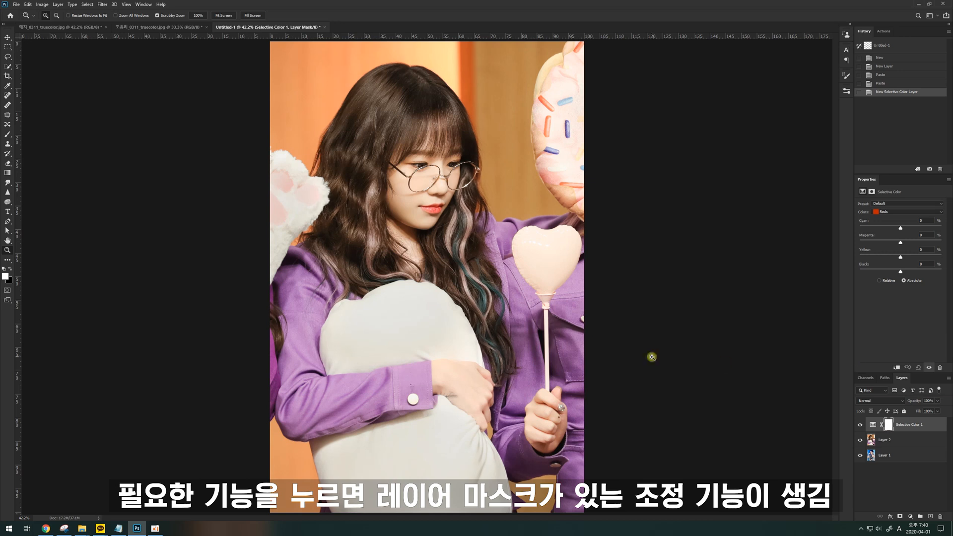
Step: Show the mask properties of the new Selective Color layer and return to its adjustment settings
left_click(873, 424)
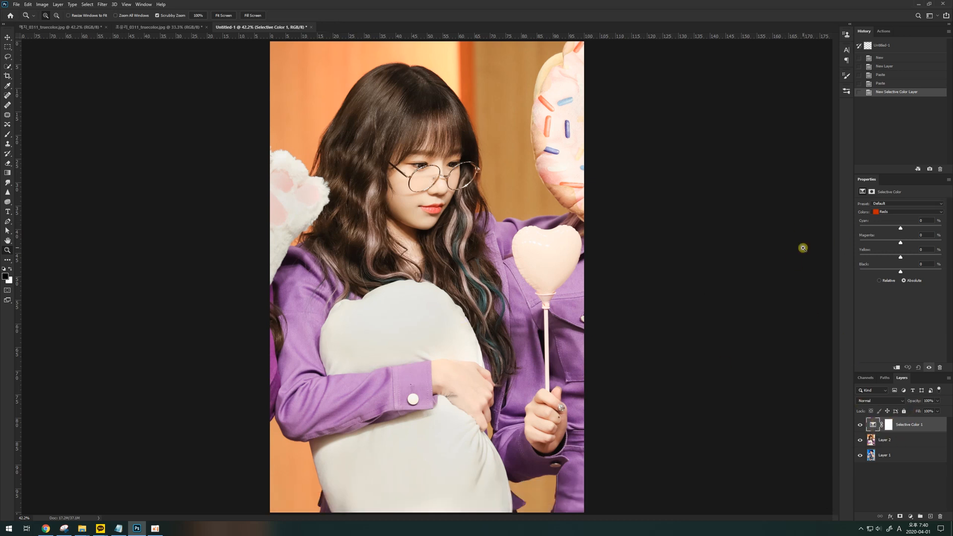
left_click(885, 423)
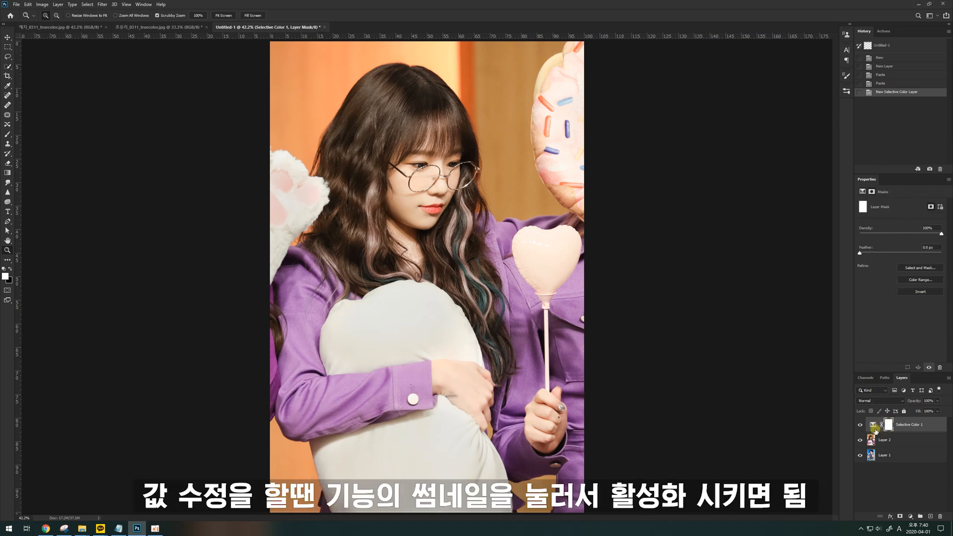
left_click(873, 427)
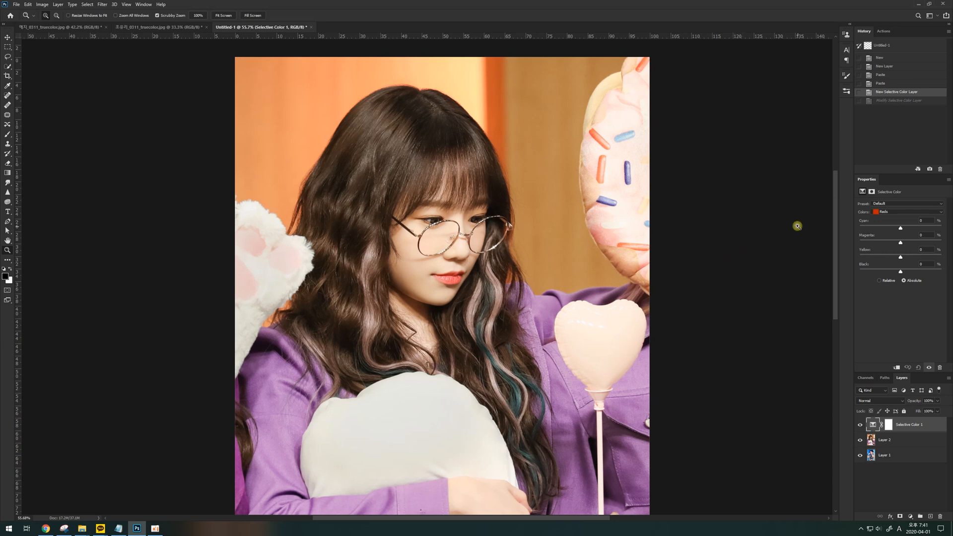
Step: Set Magenta to -19 and Yellow to -22 for the Reds in Selective Color 1, comparing the photo with and without the layer
left_click_drag(900, 242, 891, 253)
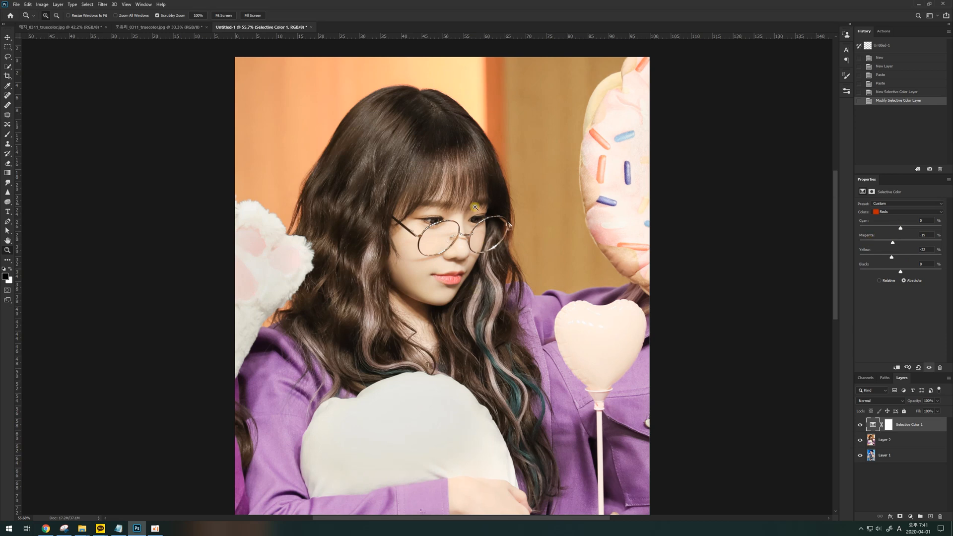
left_click(859, 425)
left_click(860, 425)
Step: Paint black over the lips on the Selective Color 1 layer mask to exclude them from the adjustment
left_click(888, 423)
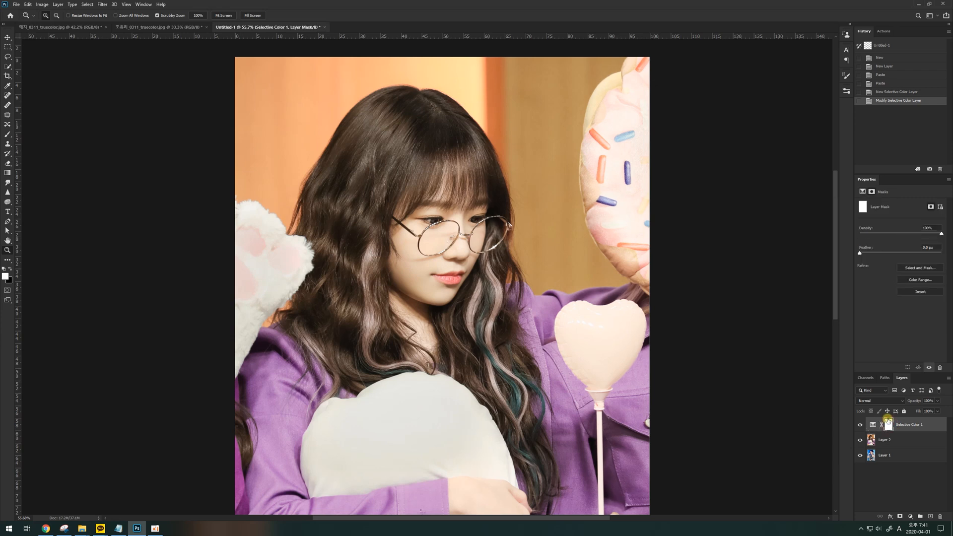
key("b")
key("z")
left_click_drag(464, 240, 484, 240)
key("b")
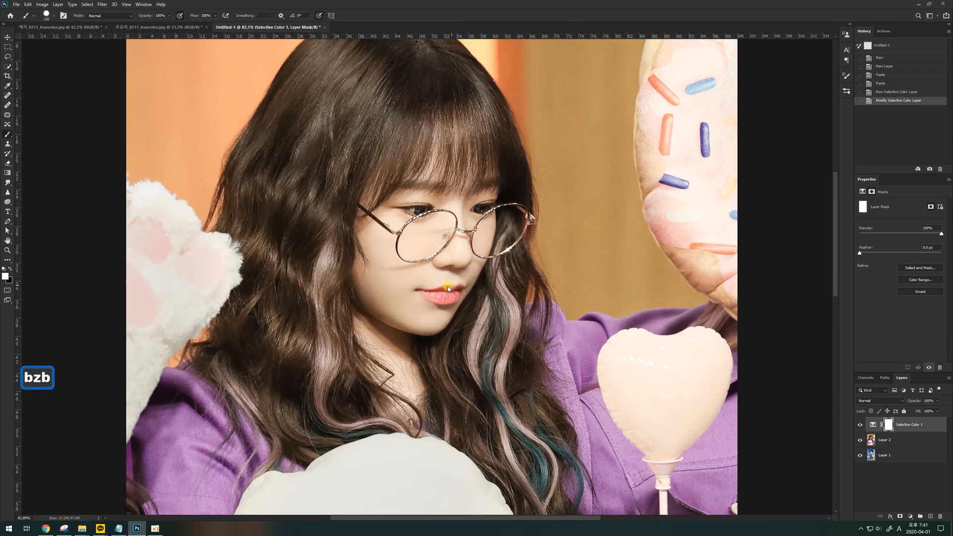
key("alt+x")
mouse_move(427, 293)
left_mouse_down()
mouse_move(459, 281)
mouse_move(450, 278)
left_mouse_up()
Step: Mask out the background around the head by painting black with a large brush on the Selective Color 1 mask
key("z")
key("b")
key("z")
left_click_drag(540, 175, 532, 179)
key("b")
left_click_drag(557, 135, 599, 143)
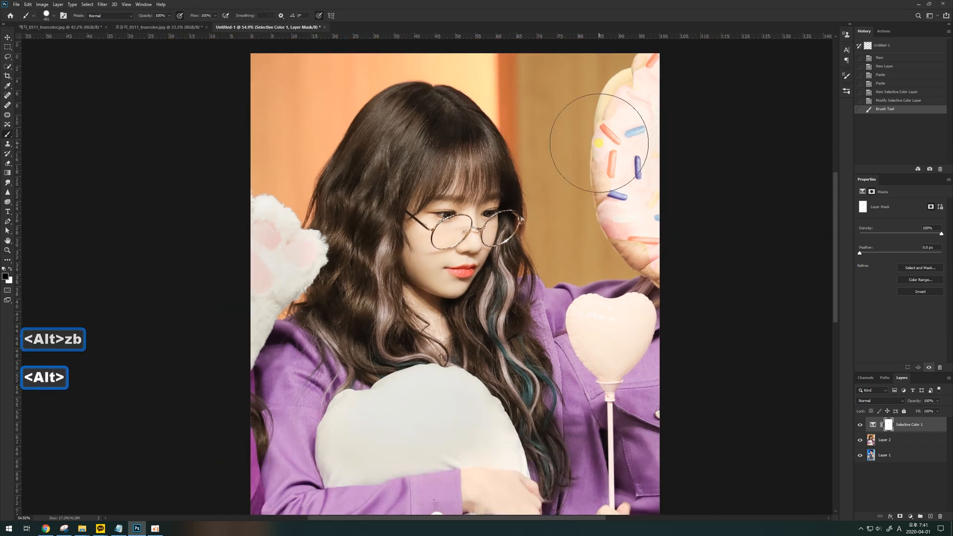
mouse_move(506, 112)
left_mouse_down()
mouse_move(532, 85)
mouse_move(612, 136)
mouse_move(548, 206)
mouse_move(553, 180)
left_mouse_up()
mouse_move(425, 53)
left_mouse_down()
mouse_move(272, 170)
mouse_move(293, 176)
mouse_move(259, 196)
left_mouse_up()
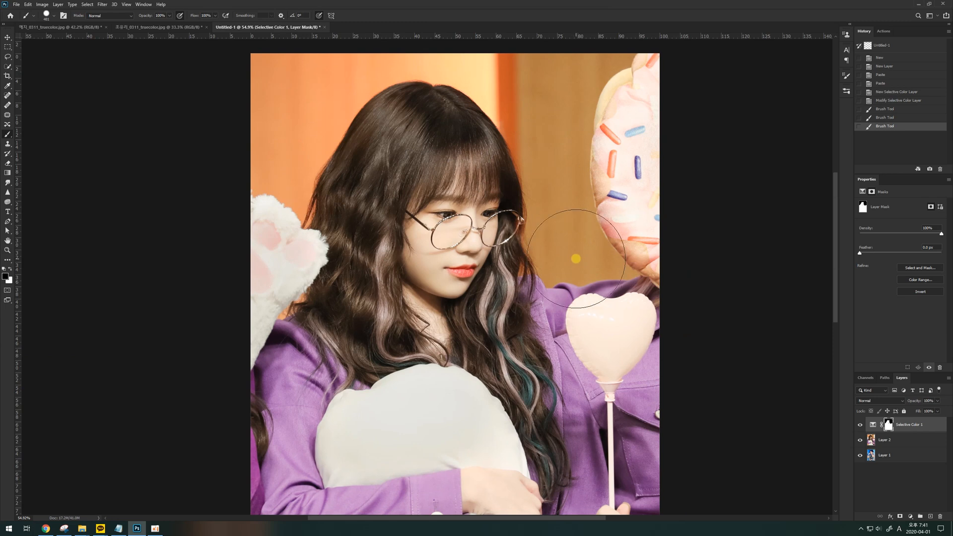
Step: Restore the adjustment over the hair and the background beside the face by painting white on the mask with a smaller brush
key("alt")
key("x")
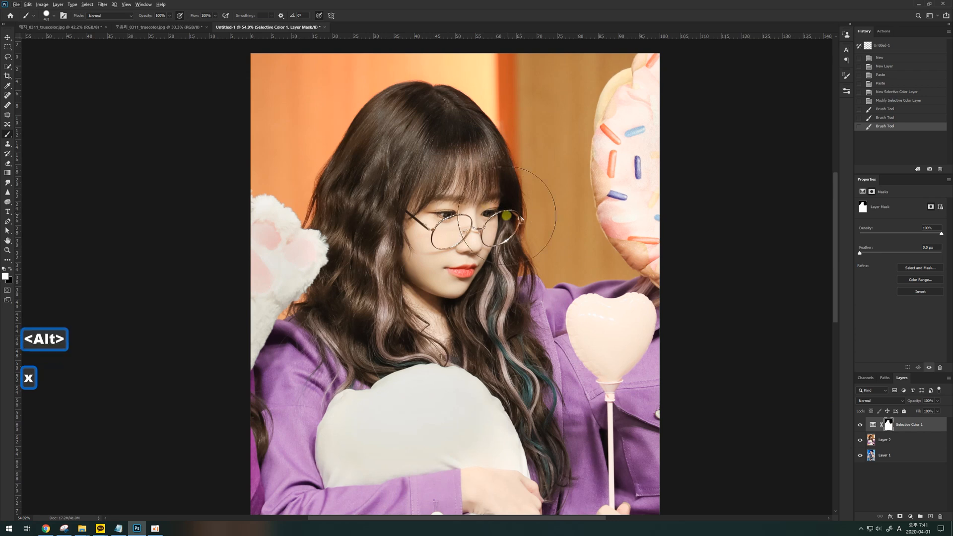
key("alt")
key("[")
key("[")
mouse_move(494, 177)
left_mouse_down()
mouse_move(489, 155)
mouse_move(520, 299)
mouse_move(595, 238)
mouse_move(633, 234)
mouse_move(591, 207)
mouse_move(679, 170)
left_mouse_up()
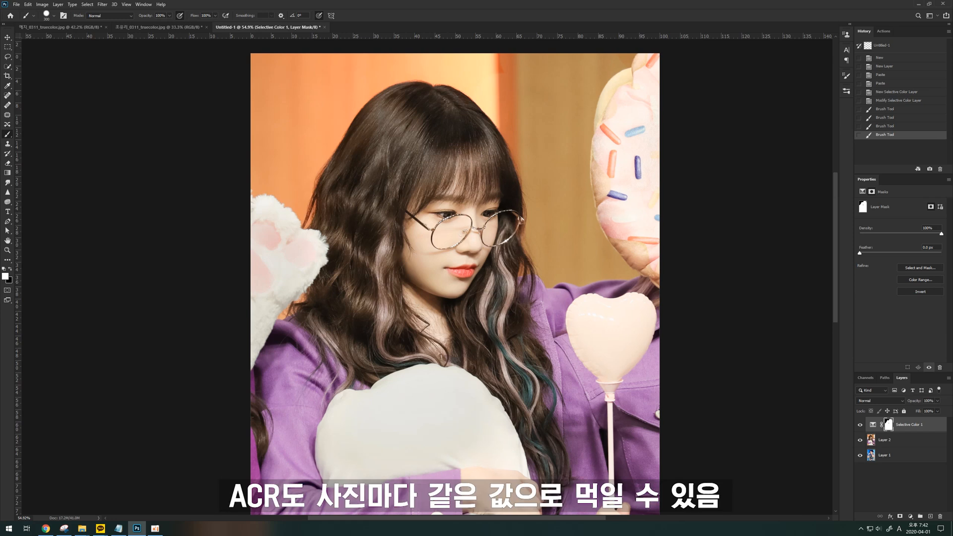
left_click(578, 267)
Step: Open Layer 2 in the Camera Raw Filter and look over the new preset options without saving a preset
key("z")
left_click(868, 439)
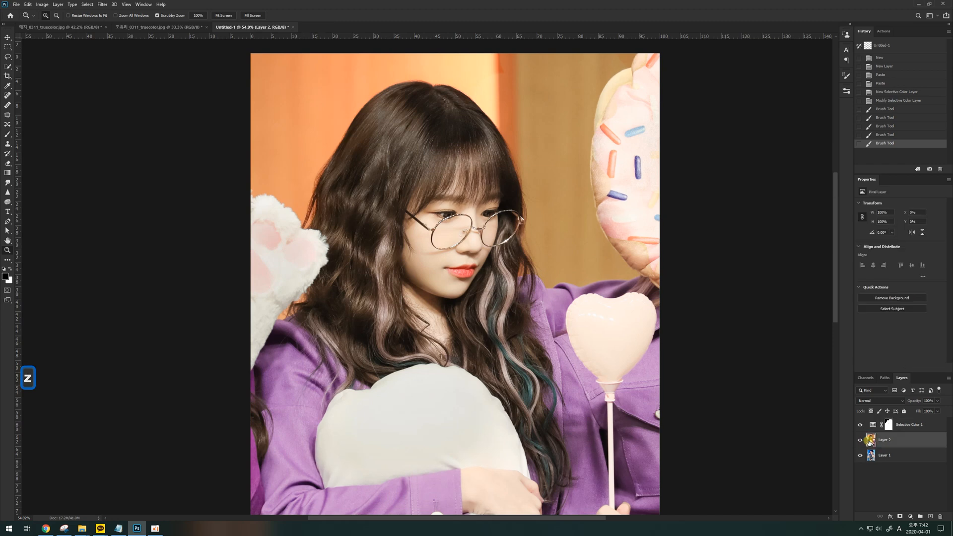
key("ctrl+shift+a")
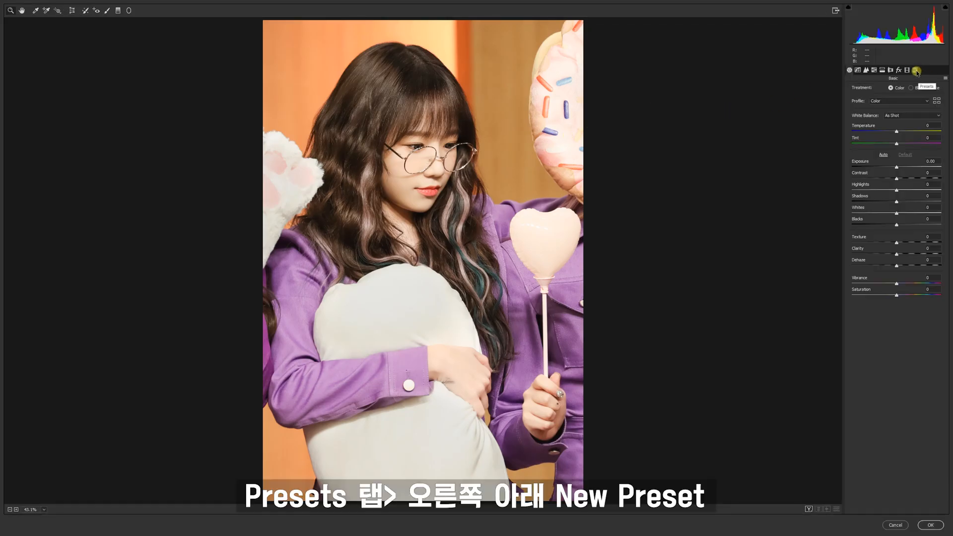
left_click(916, 70)
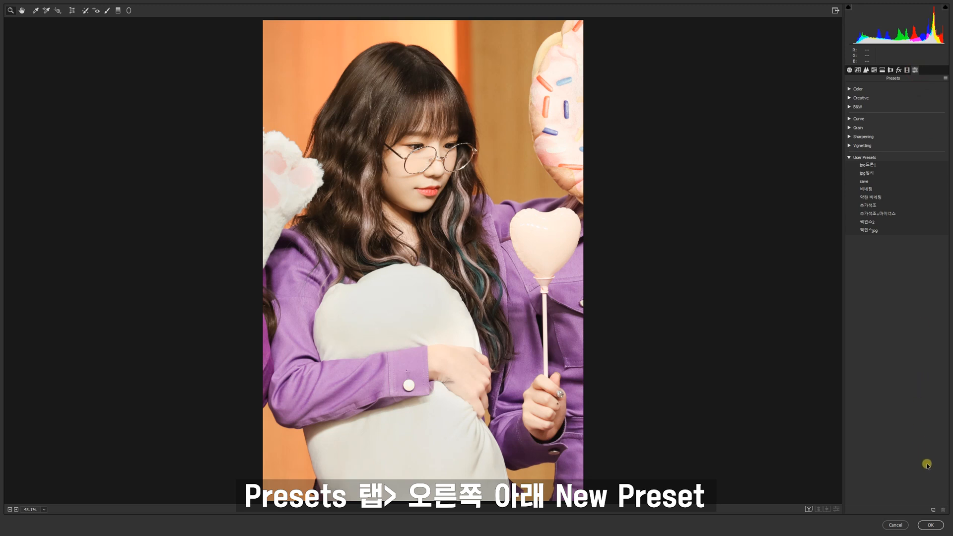
left_click(933, 511)
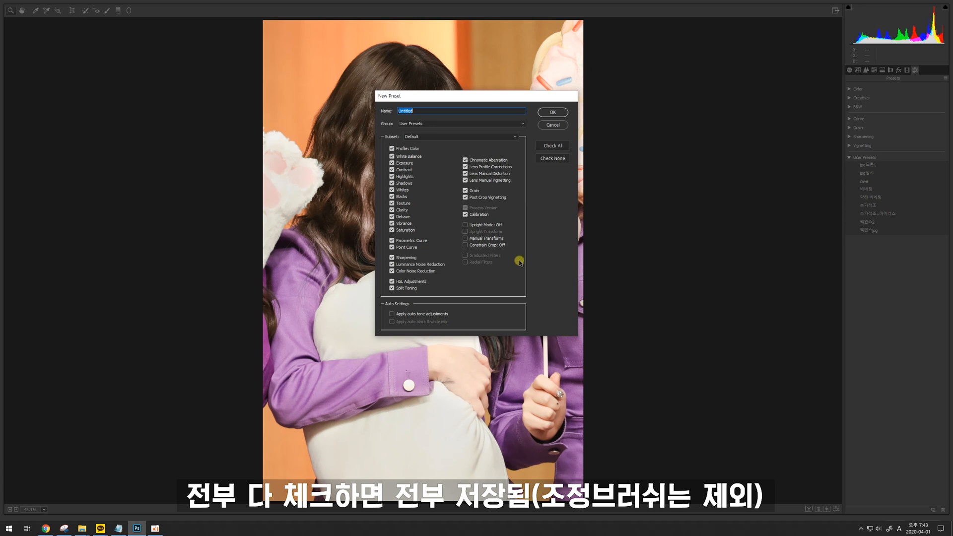
left_click(552, 125)
Step: Set the Exposure to +5.00 and save the Camera Raw settings as a user preset named 노출+5
left_click(849, 70)
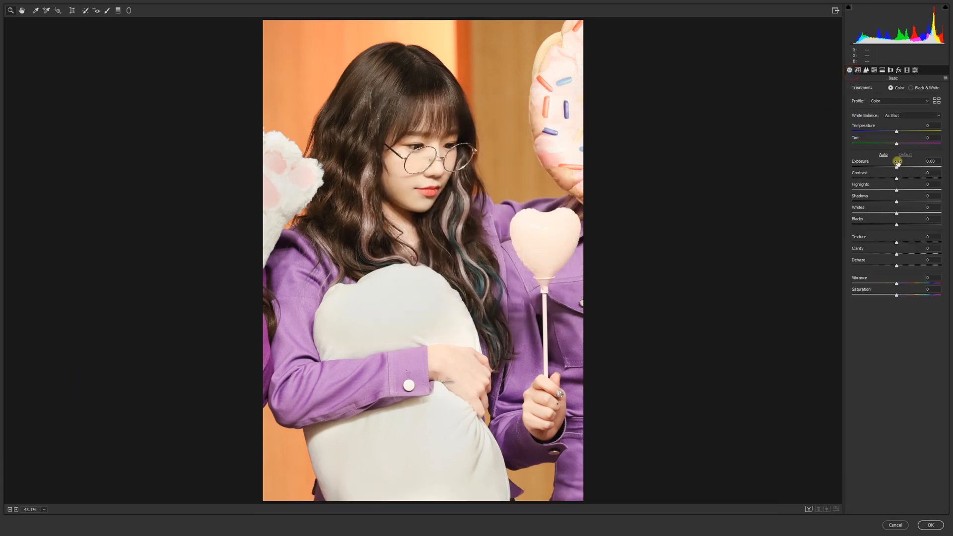
left_click_drag(897, 162, 941, 166)
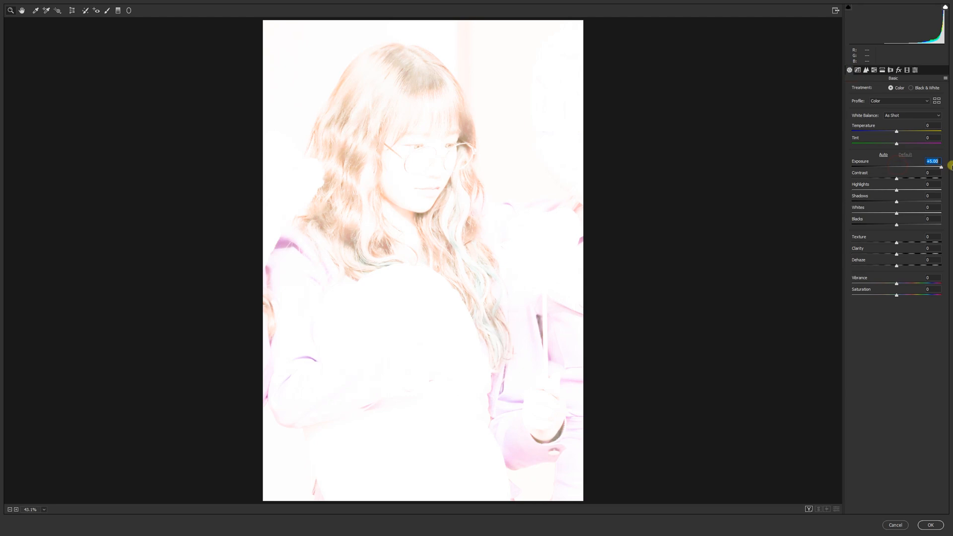
left_click(916, 70)
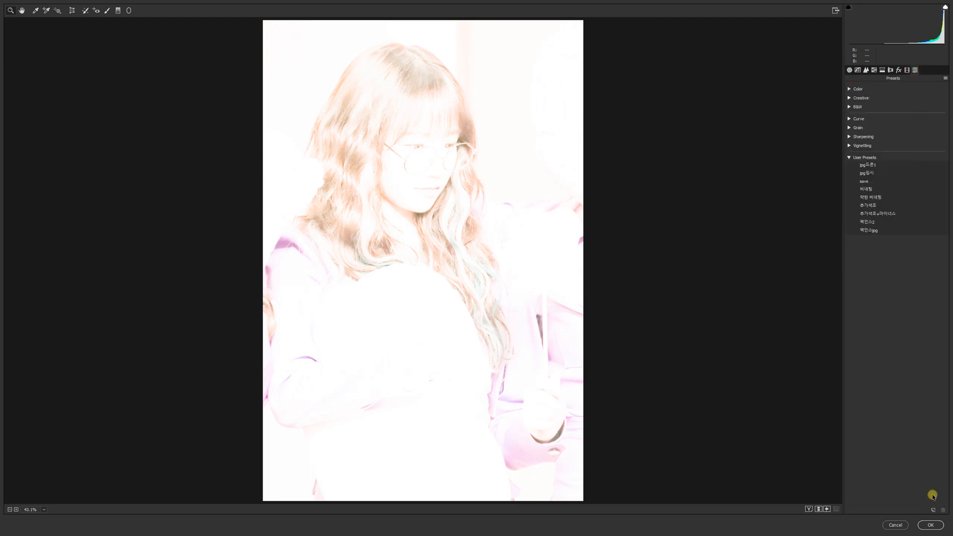
left_click(933, 510)
type("dlrtm")
key("BackSpace")
key("BackSpace")
key("BackSpace")
key("BackSpace")
key("BackSpace")
key("Hangul")
type("shcn")
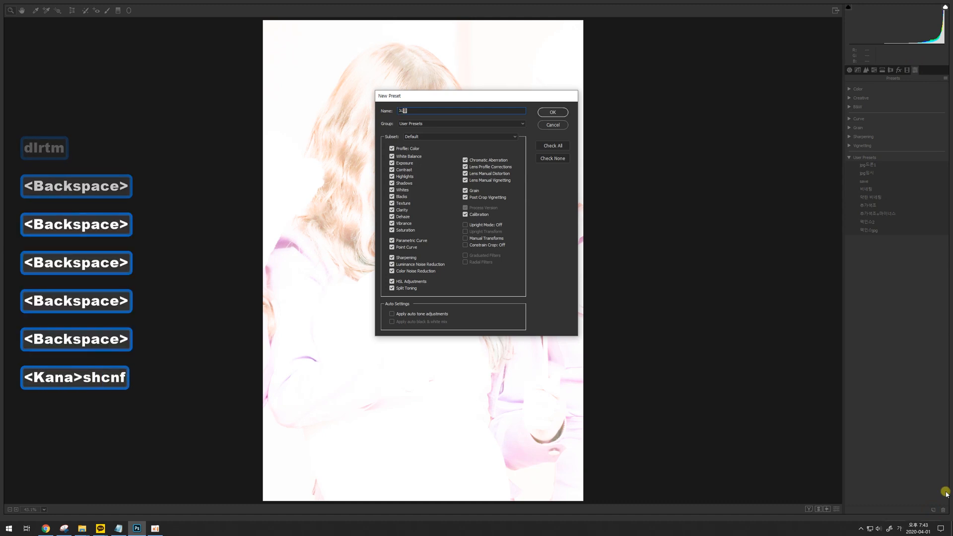
type("f+5")
key("Return")
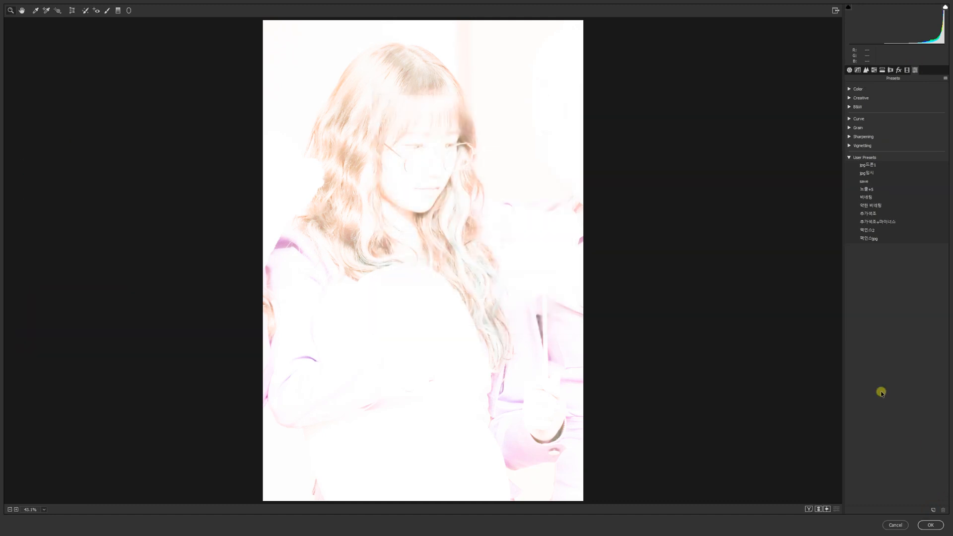
Step: Discard the Camera Raw edit, reopen the filter on Layer 2 and apply the user preset 노출+5, checking its Basic settings
key("Escape")
key("ctrl+shift+a")
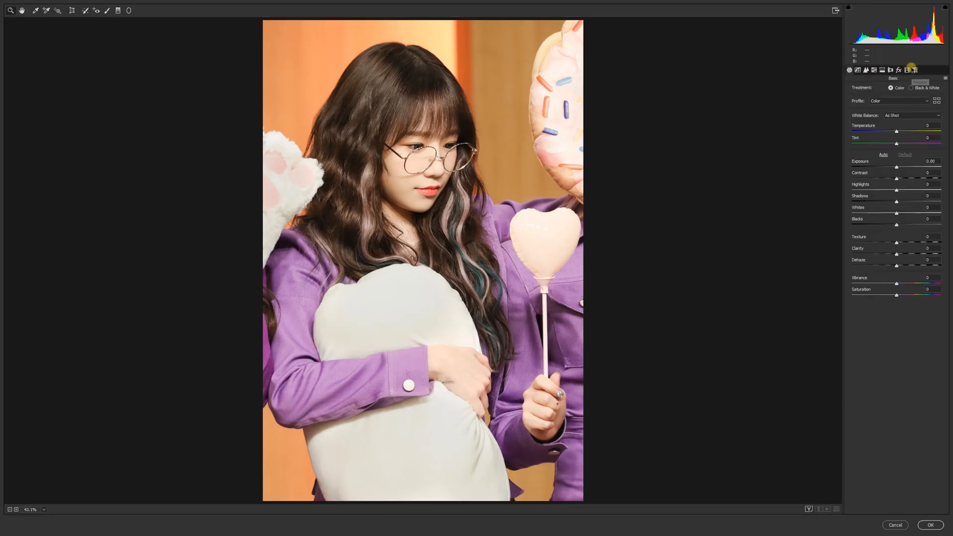
left_click(911, 69)
left_click(867, 189)
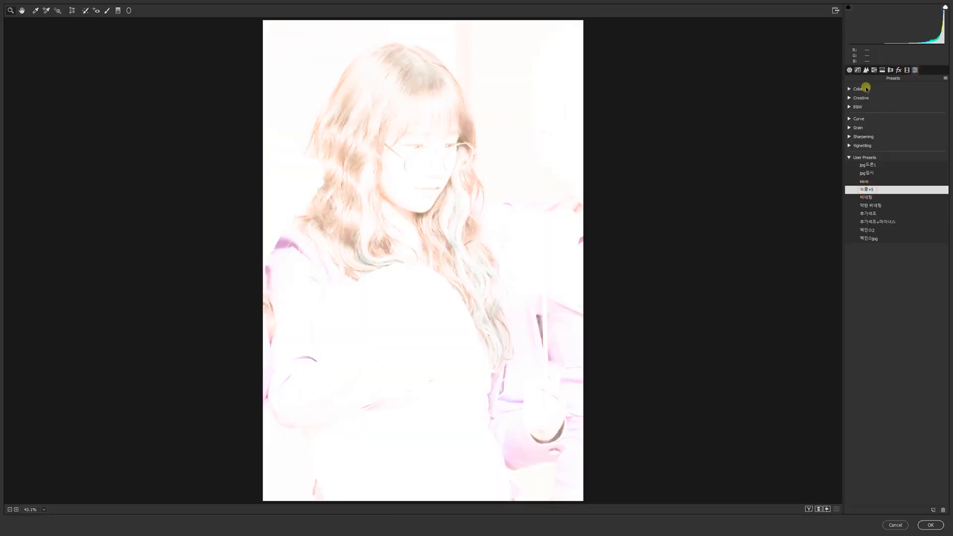
left_click(849, 69)
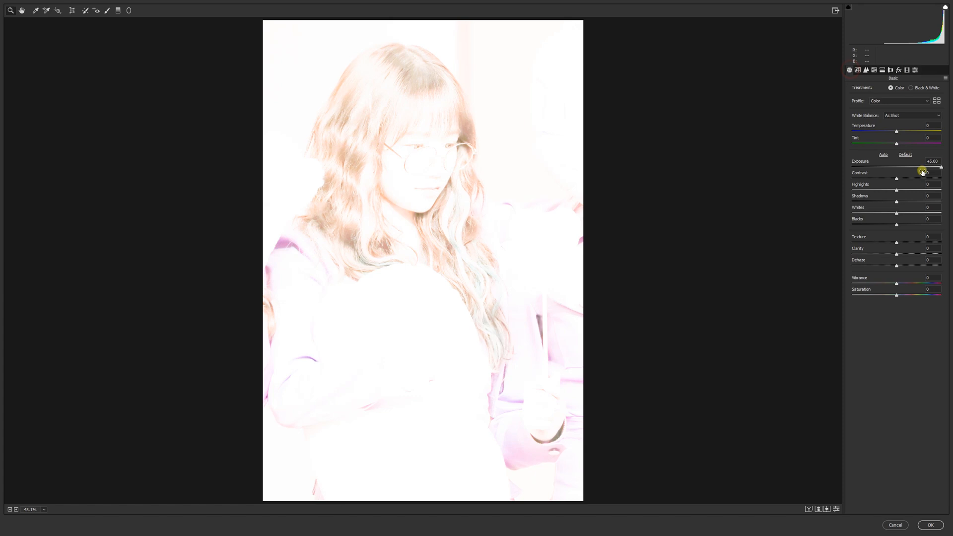
Step: Try several other user presets, including 추가색조+마이너스, on the photo, then apply 추가색조 and check its Basic settings
left_click(916, 69)
left_click(868, 164)
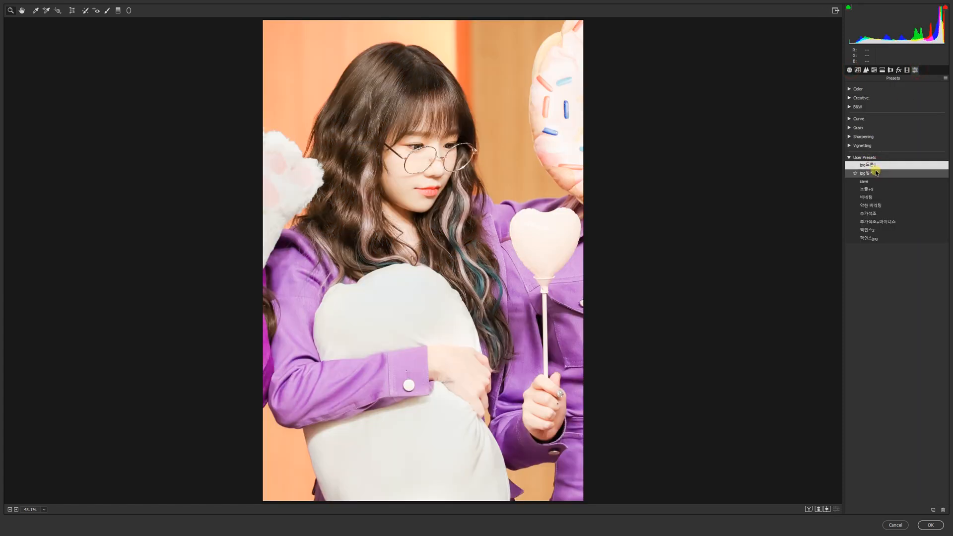
left_click(874, 172)
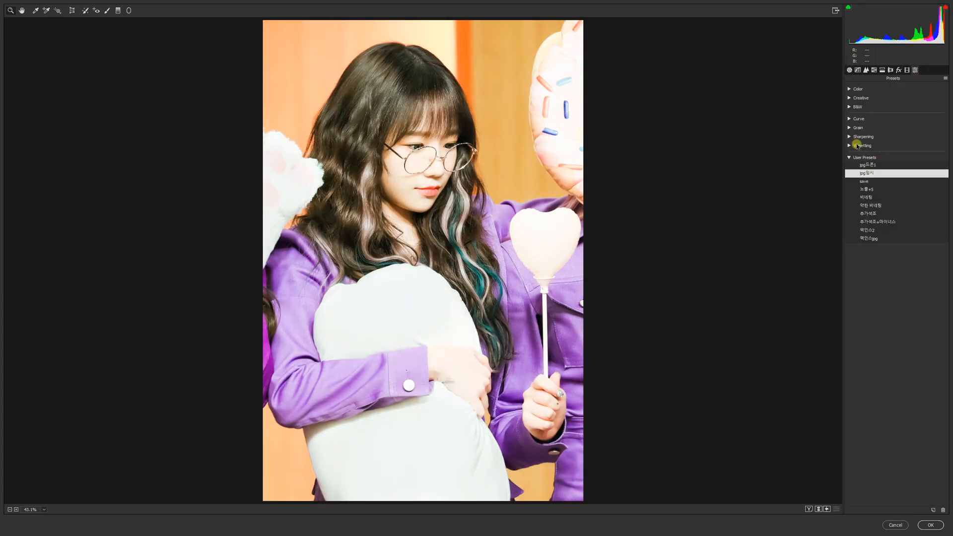
left_click(863, 182)
left_click(868, 206)
left_click(871, 221)
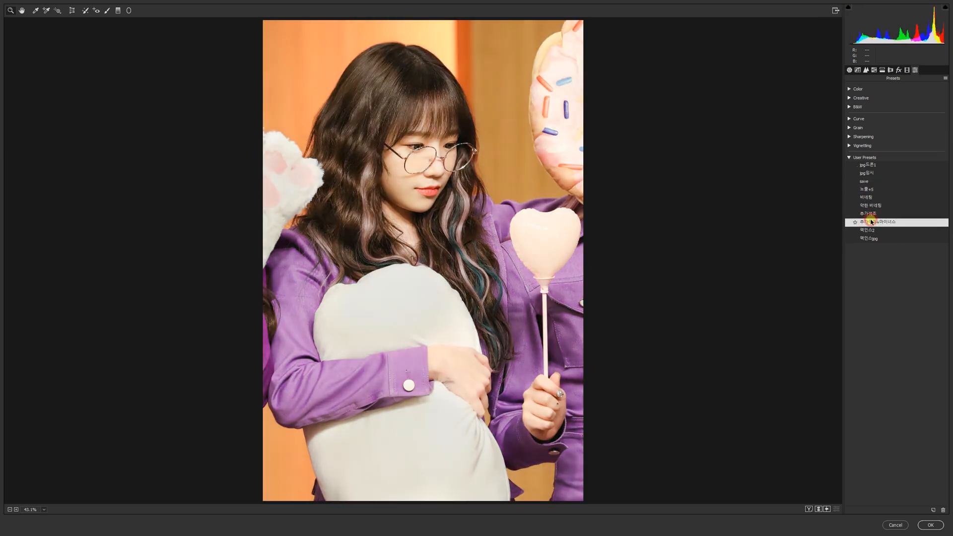
left_click(870, 214)
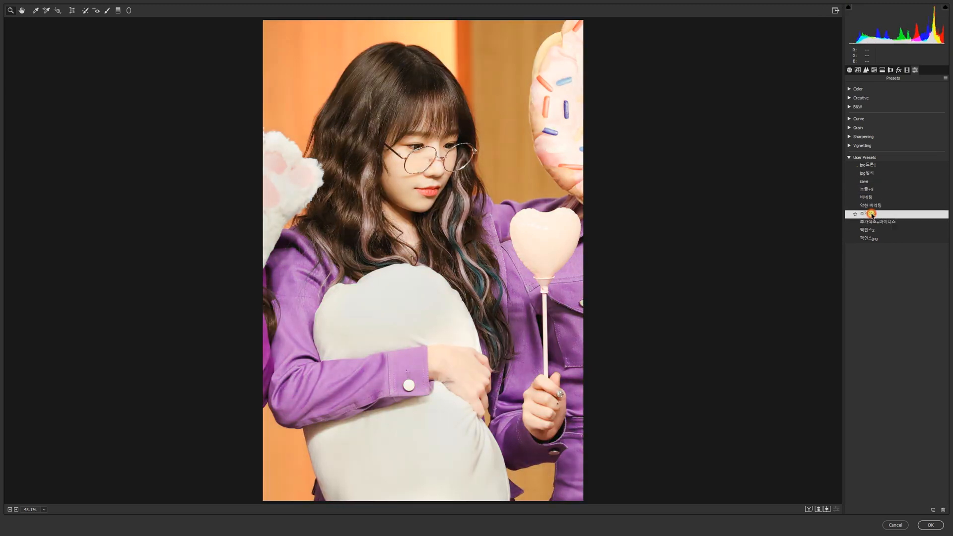
left_click(848, 68)
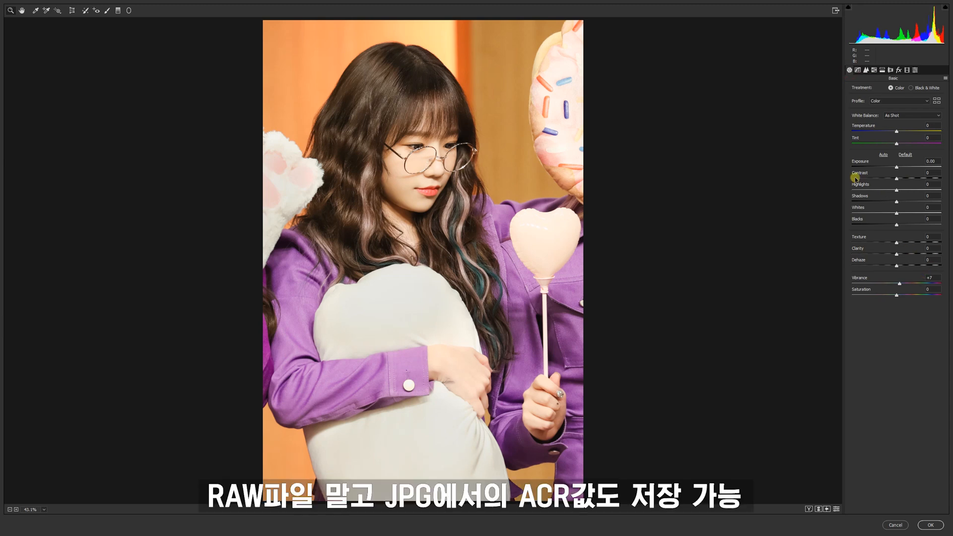
left_click(914, 70)
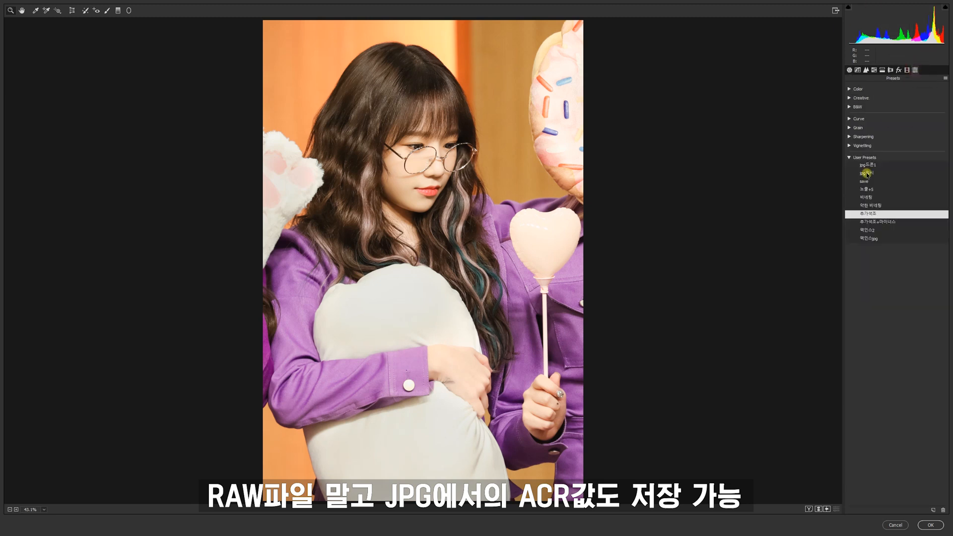